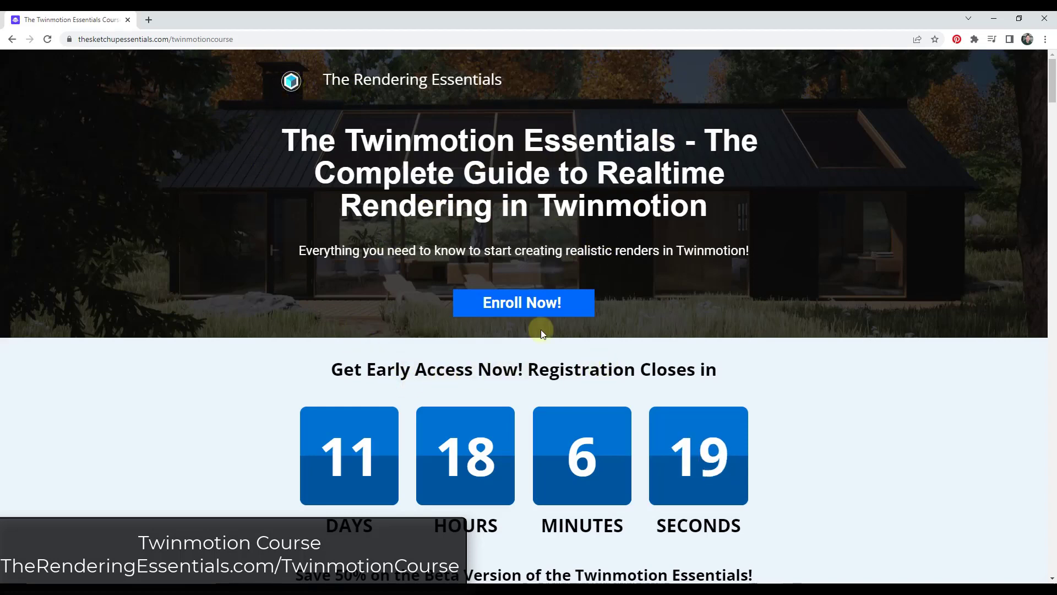
{"action": "scroll", "coordinate": [538, 254], "scroll_direction": "down", "scroll_amount": 3}
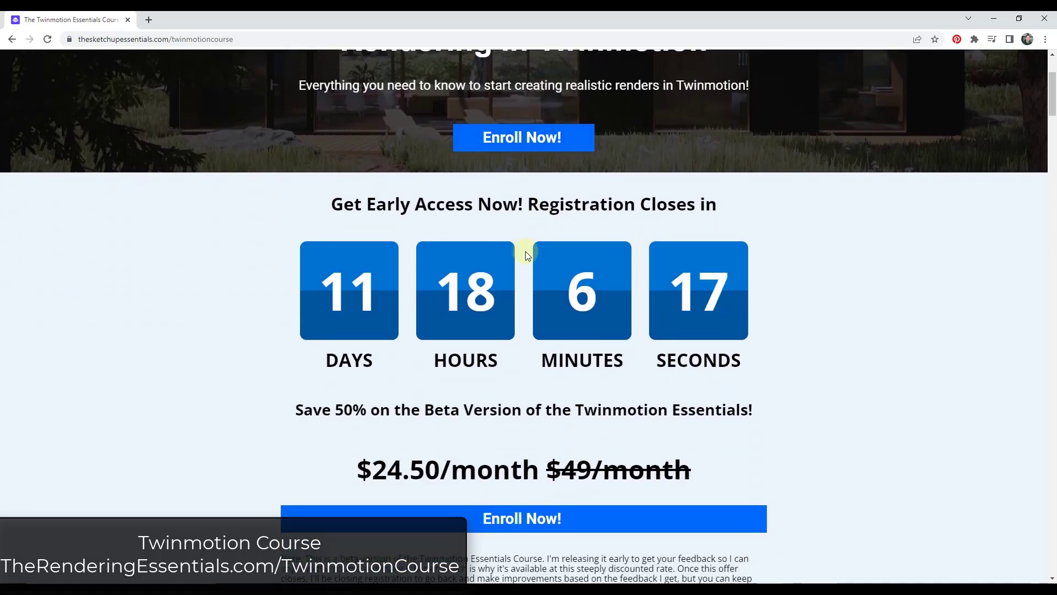
{"action": "scroll", "coordinate": [526, 231], "scroll_direction": "down", "scroll_amount": 1}
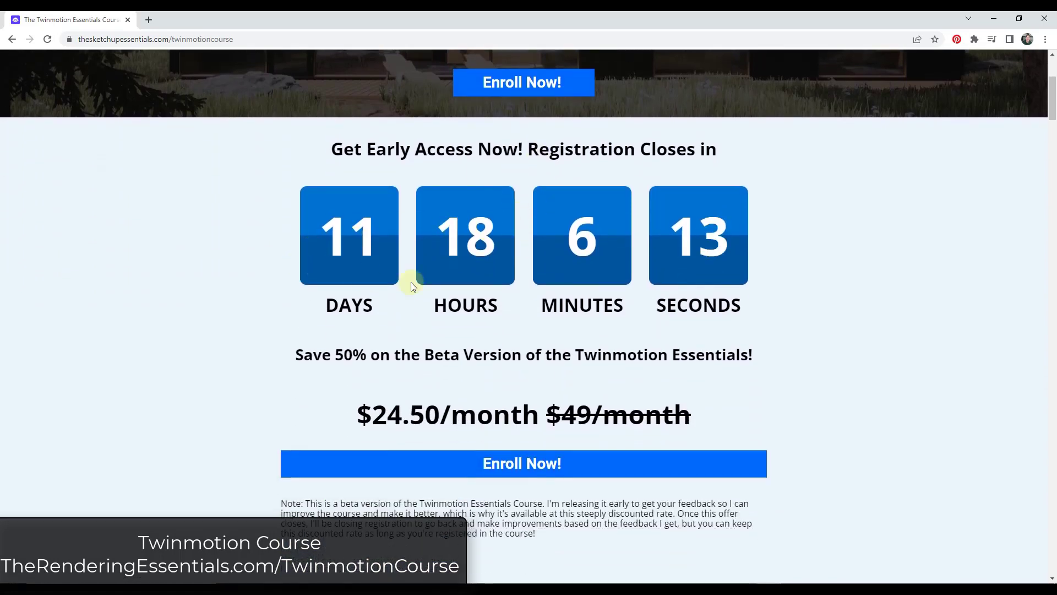
{"action": "scroll", "coordinate": [786, 278], "scroll_direction": "down", "scroll_amount": 1}
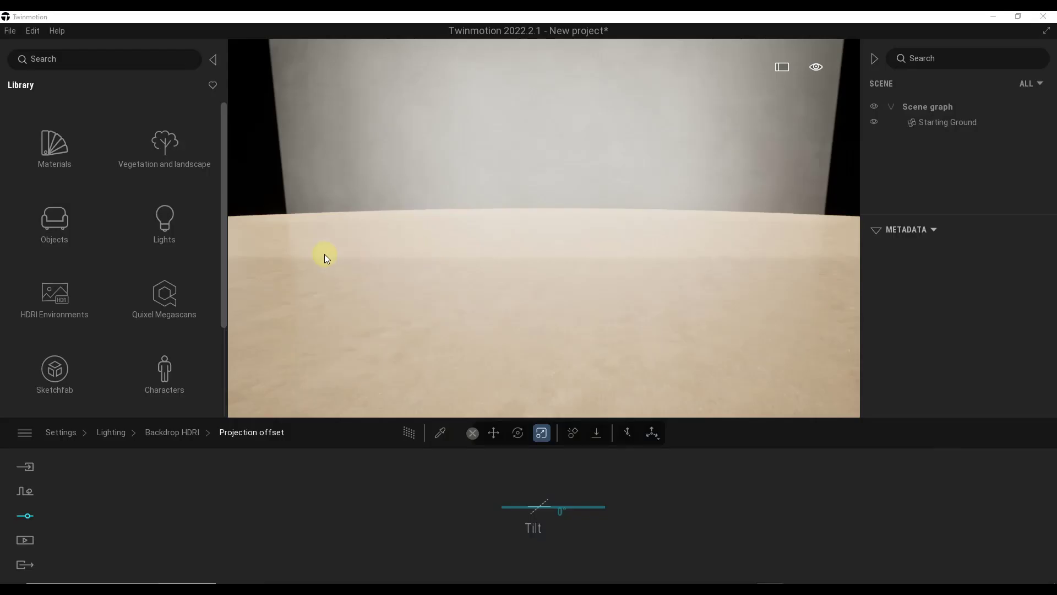
Open the Cars & Vehicles category of the Sketchfab library
{"action": "left_click", "coordinate": [54, 372]}
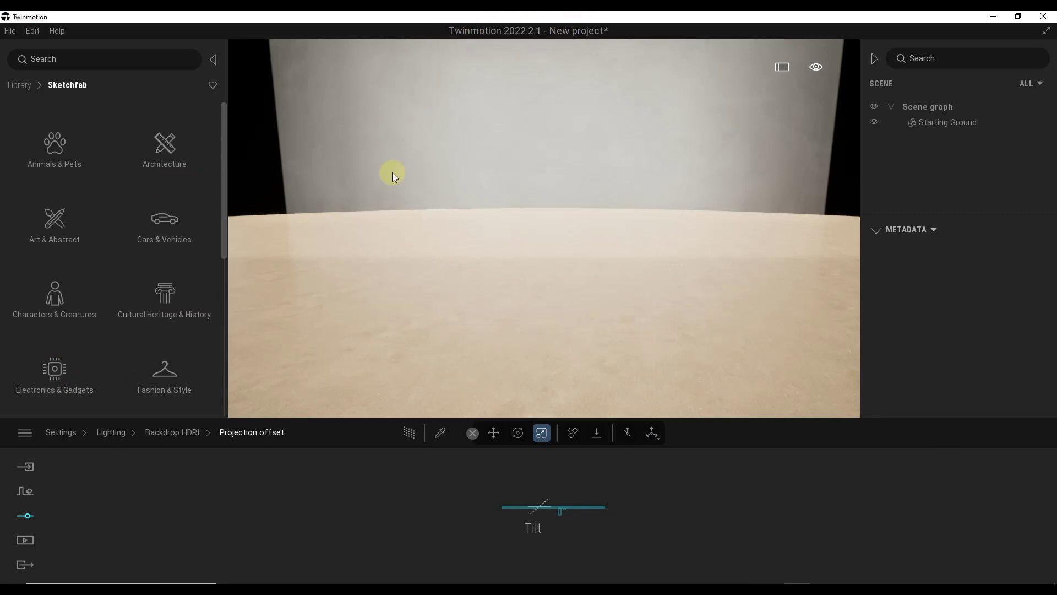
{"action": "left_click", "coordinate": [11, 90]}
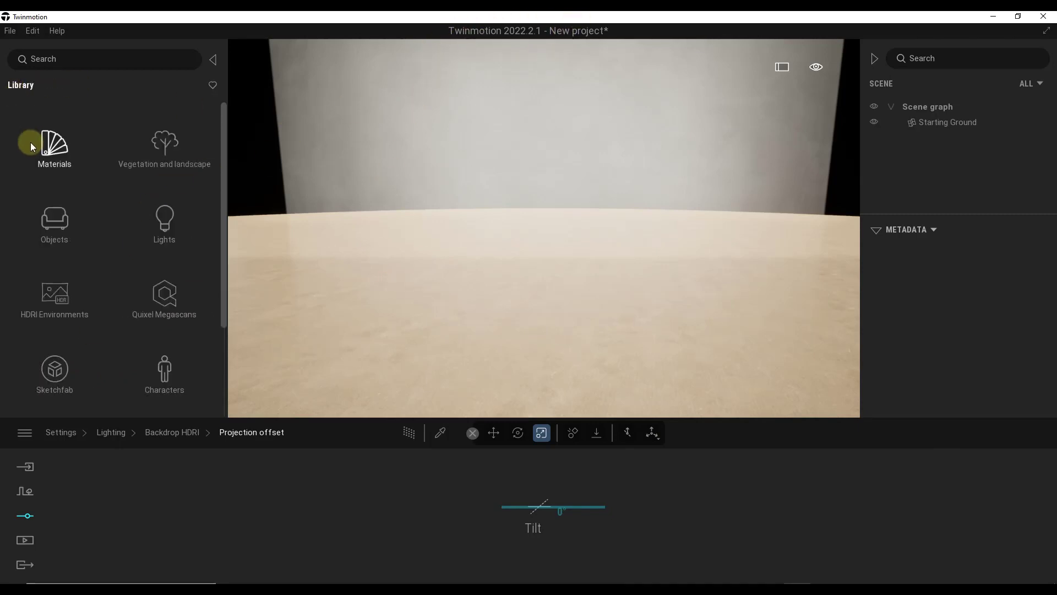
{"action": "left_click", "coordinate": [51, 380]}
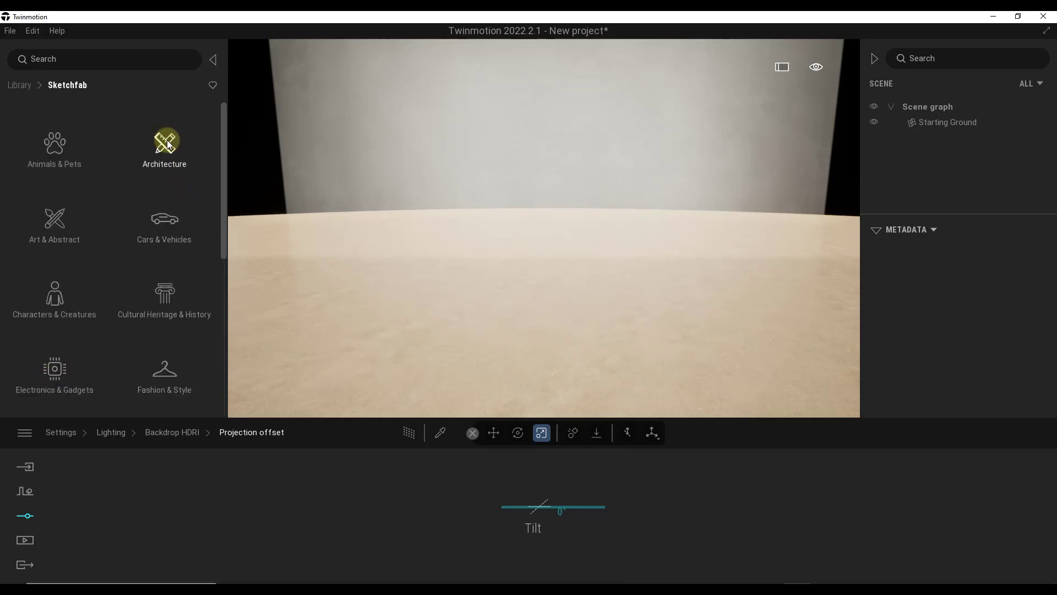
{"action": "scroll", "coordinate": [160, 335], "scroll_direction": "down", "scroll_amount": 5}
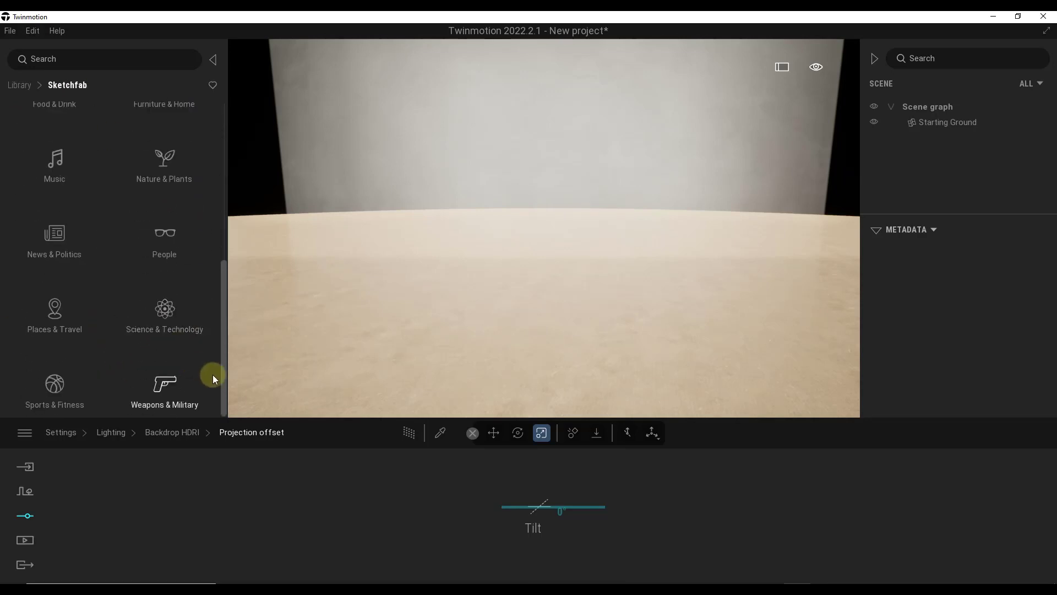
{"action": "mouse_move", "coordinate": [223, 382]}
{"action": "left_mouse_down"}
{"action": "mouse_move", "coordinate": [223, 164]}
{"action": "mouse_move", "coordinate": [223, 254]}
{"action": "mouse_move", "coordinate": [236, 224]}
{"action": "left_mouse_up"}
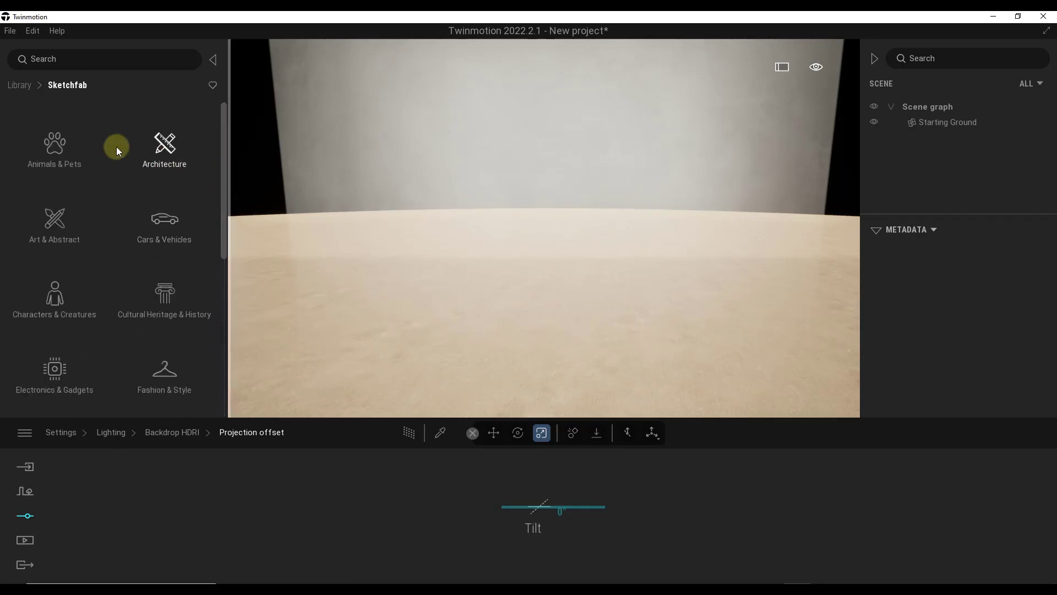
{"action": "left_click", "coordinate": [160, 329]}
{"action": "left_click", "coordinate": [157, 213]}
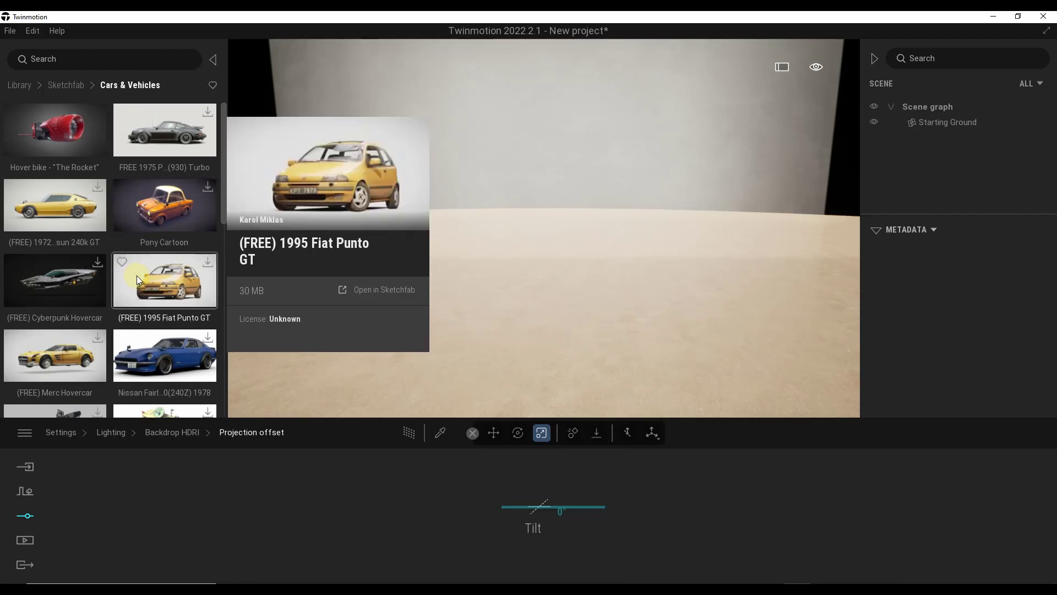
Browse the Cars & Vehicles models for the Vino scooter and open its page on the Sketchfab website
{"action": "scroll", "coordinate": [190, 289], "scroll_direction": "down", "scroll_amount": 2}
{"action": "mouse_move", "coordinate": [182, 300]}
{"action": "scroll", "coordinate": [169, 292], "scroll_direction": "down", "scroll_amount": 6}
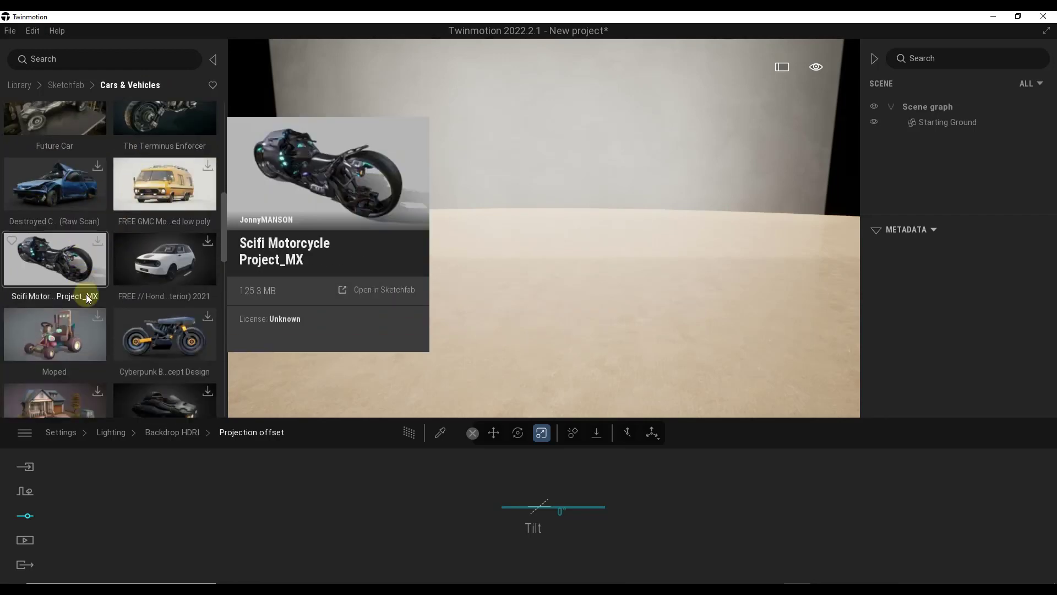
{"action": "scroll", "coordinate": [156, 241], "scroll_direction": "down", "scroll_amount": 2}
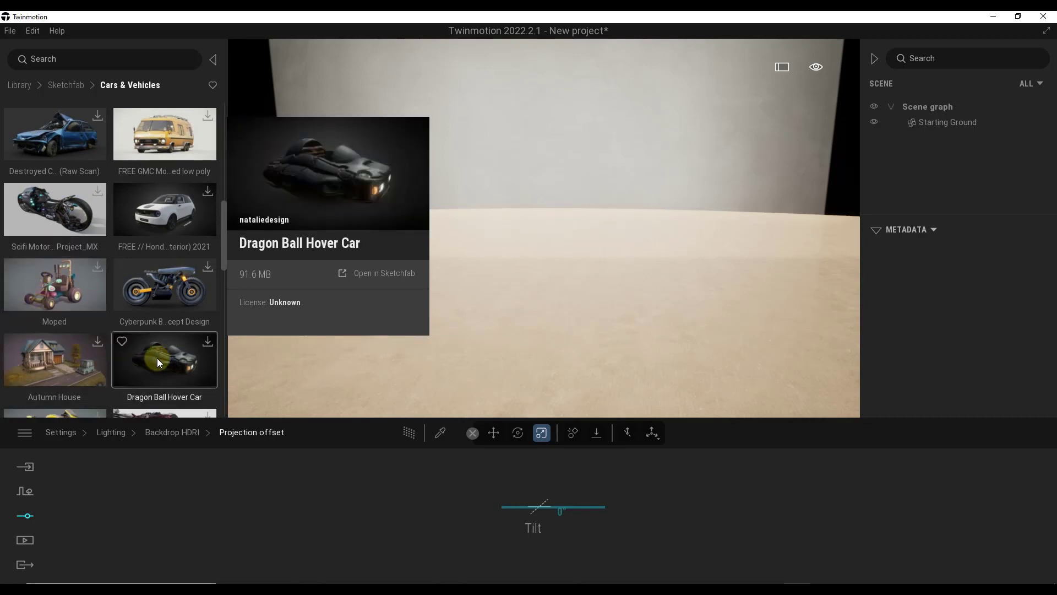
{"action": "mouse_move", "coordinate": [75, 290]}
{"action": "scroll", "coordinate": [66, 347], "scroll_direction": "down", "scroll_amount": 3}
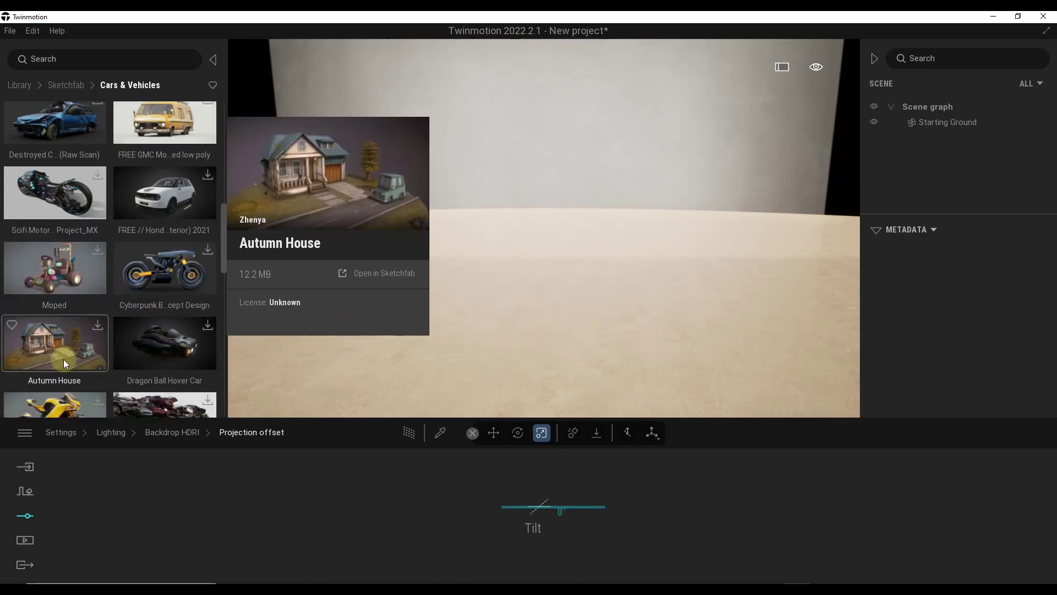
{"action": "scroll", "coordinate": [69, 332], "scroll_direction": "down", "scroll_amount": 1}
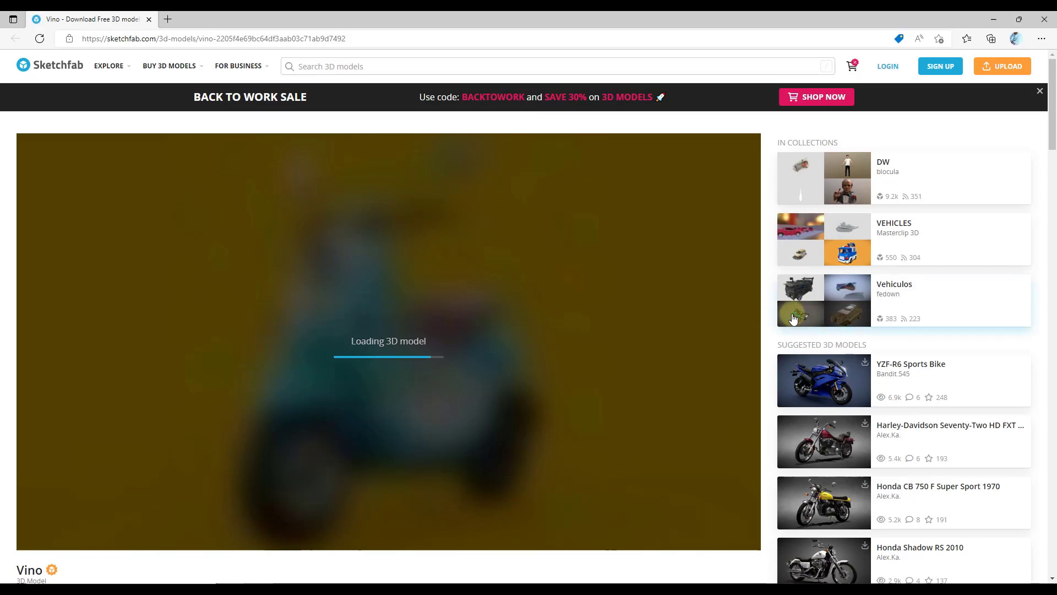
Examine the Vino model's Sketchfab page, including its preview images, description and license terms
{"action": "scroll", "coordinate": [792, 319], "scroll_direction": "down", "scroll_amount": 2}
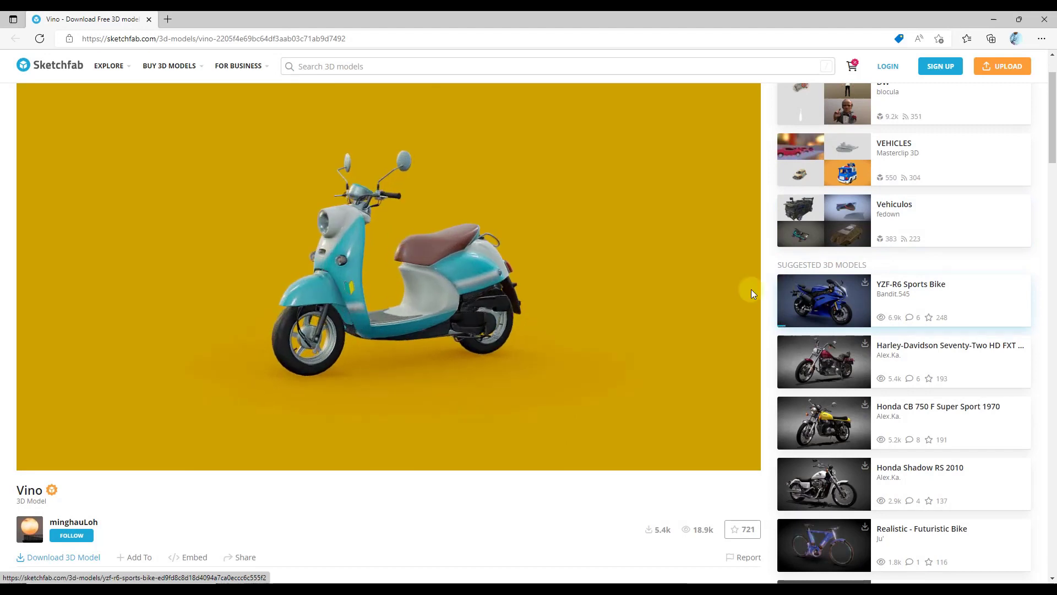
{"action": "scroll", "coordinate": [389, 514], "scroll_direction": "down", "scroll_amount": 10}
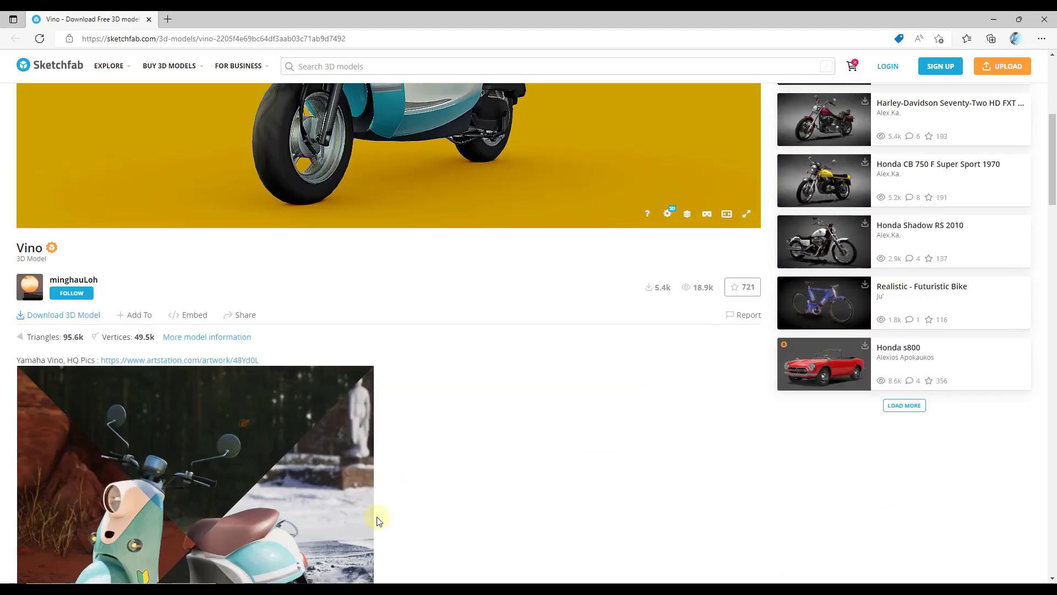
{"action": "scroll", "coordinate": [457, 365], "scroll_direction": "up", "scroll_amount": 6}
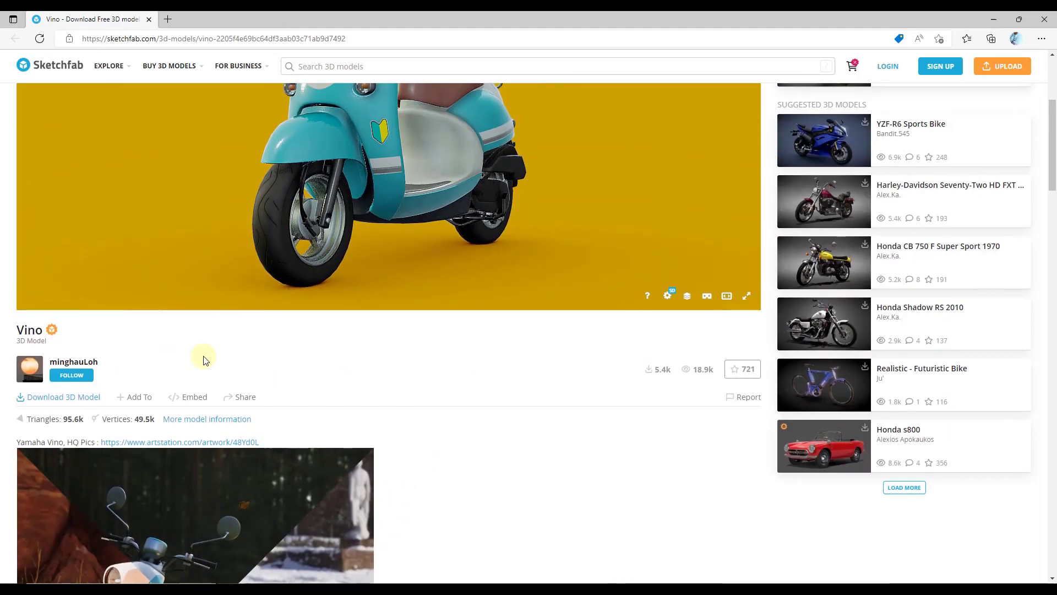
{"action": "scroll", "coordinate": [444, 463], "scroll_direction": "down", "scroll_amount": 15}
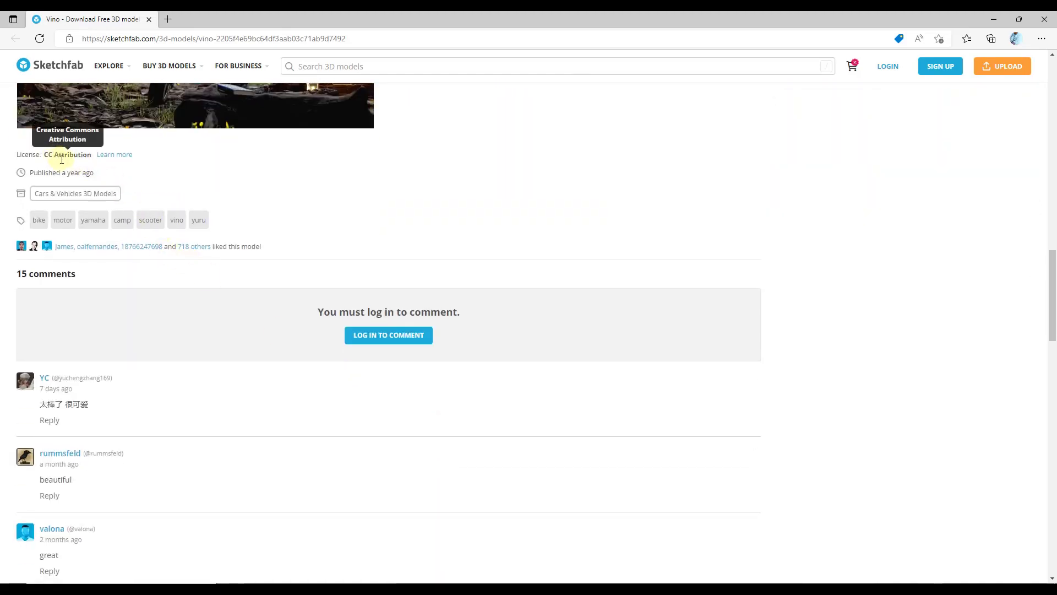
{"action": "scroll", "coordinate": [61, 159], "scroll_direction": "up", "scroll_amount": 2}
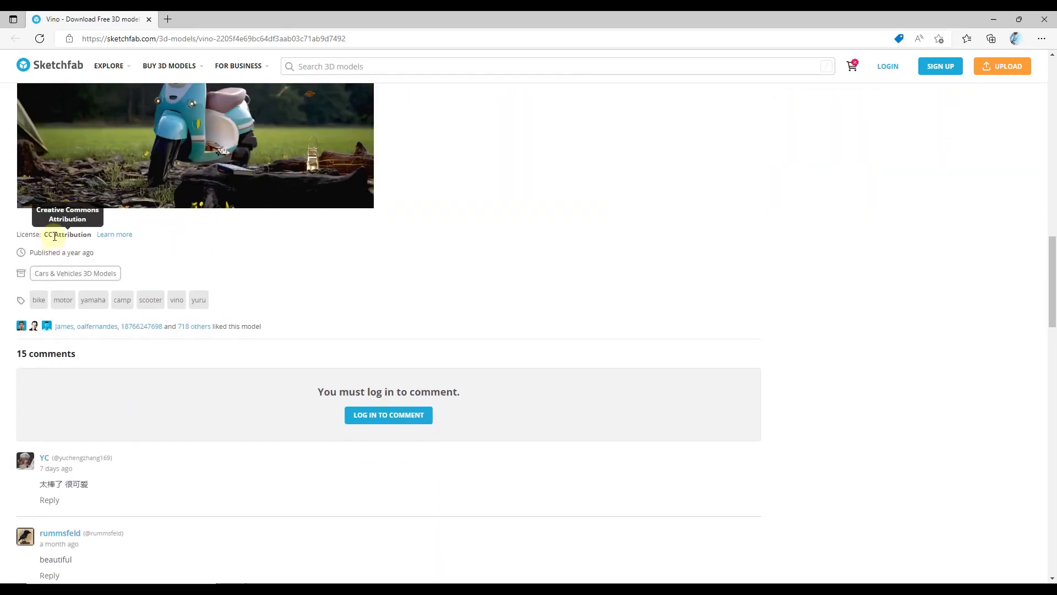
{"action": "scroll", "coordinate": [75, 239], "scroll_direction": "up", "scroll_amount": 2}
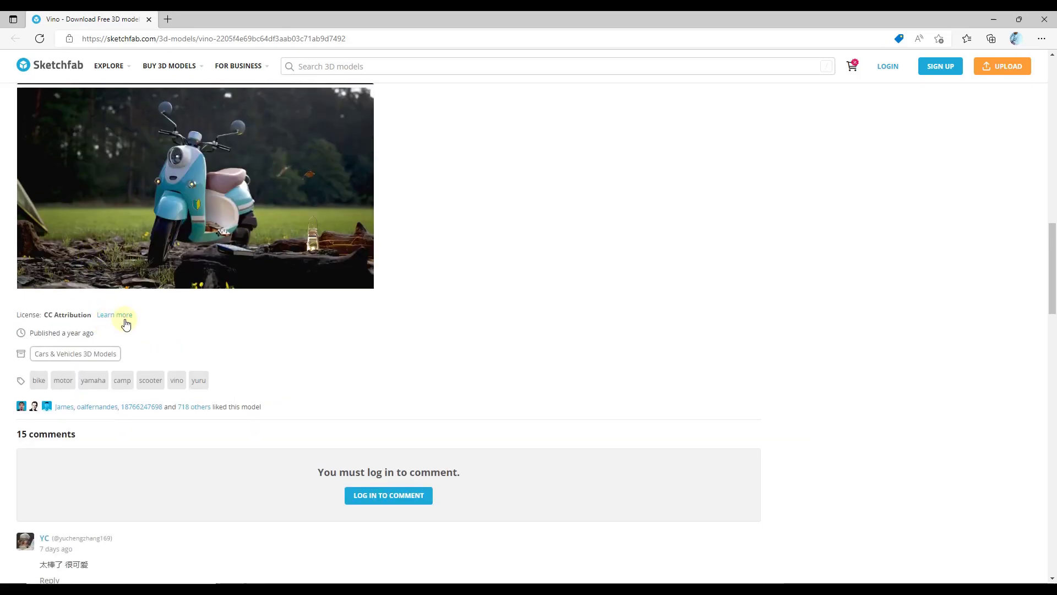
{"action": "scroll", "coordinate": [413, 338], "scroll_direction": "up", "scroll_amount": 15}
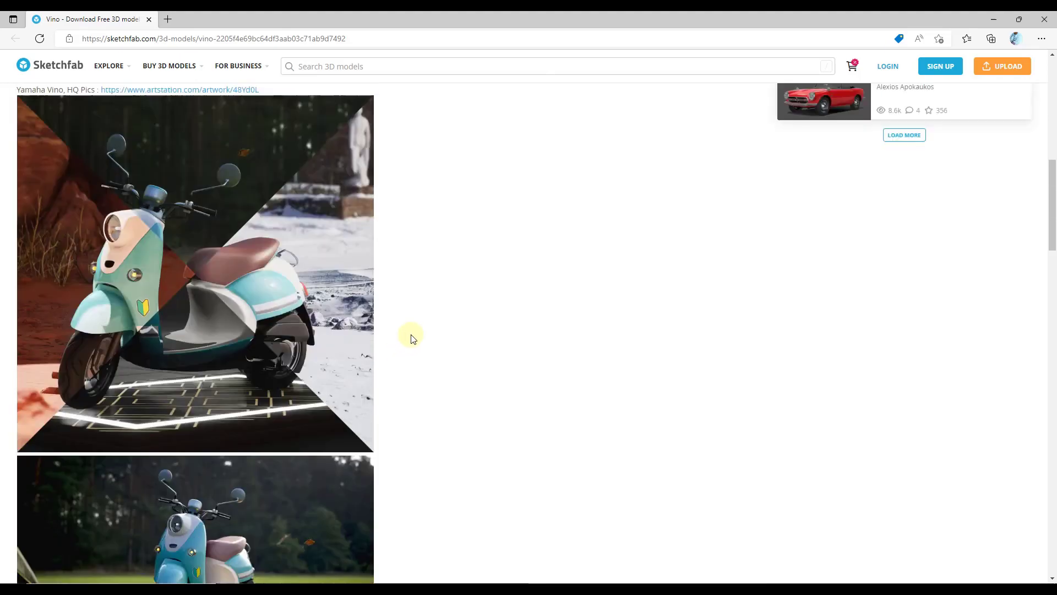
{"action": "scroll", "coordinate": [383, 562], "scroll_direction": "down", "scroll_amount": 4}
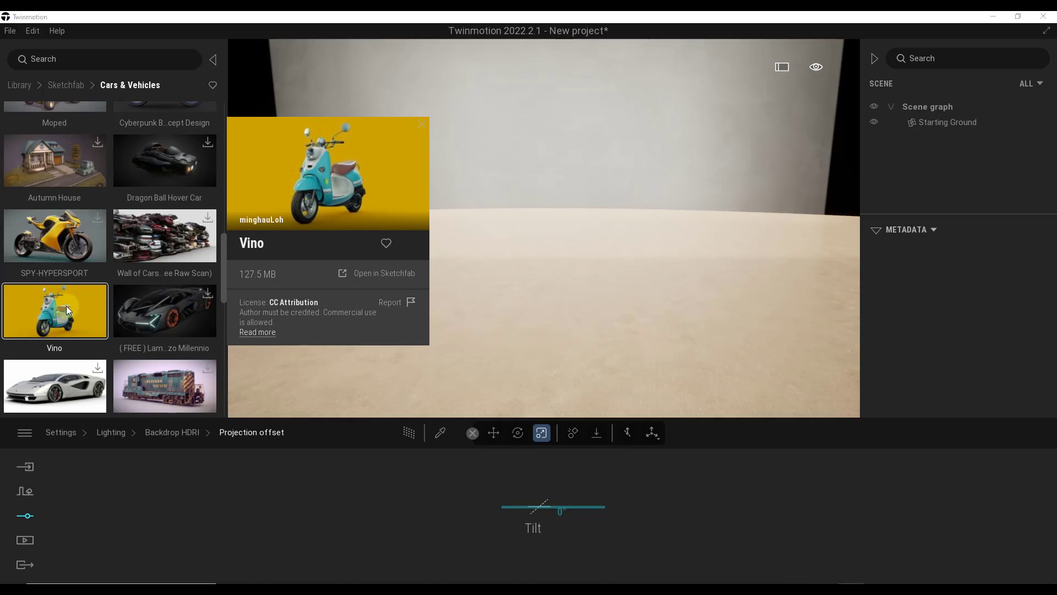
Switch back to Twinmotion and place the Vino scooter on the ground in the scene
{"action": "left_click_drag", "start_coordinate": [82, 315], "coordinate": [535, 157]}
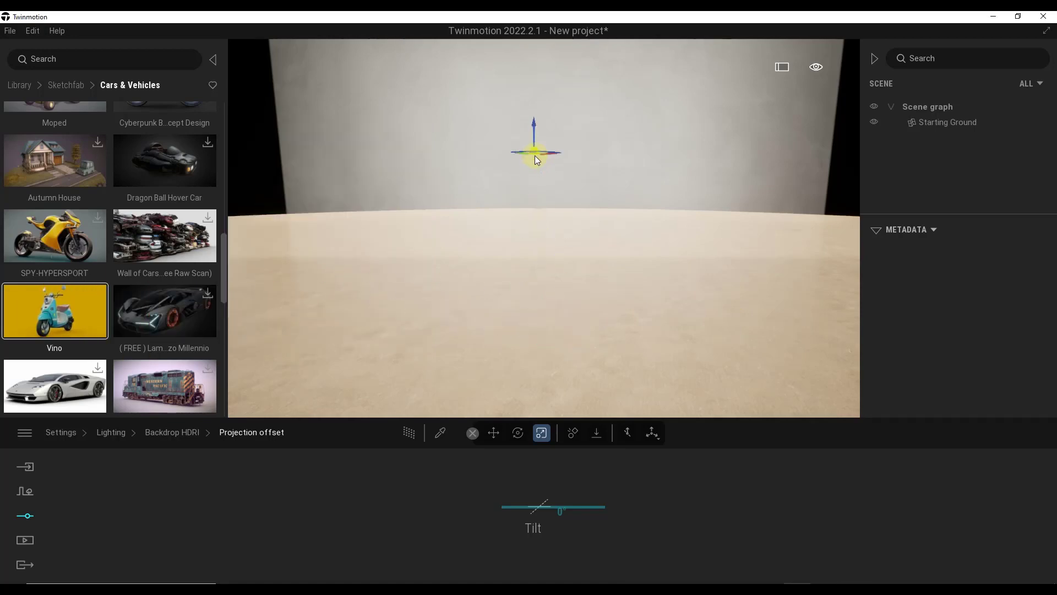
{"action": "mouse_move", "coordinate": [541, 329]}
{"action": "left_mouse_down"}
{"action": "mouse_move", "coordinate": [562, 371]}
{"action": "mouse_move", "coordinate": [633, 384]}
{"action": "mouse_move", "coordinate": [528, 377]}
{"action": "mouse_move", "coordinate": [536, 324]}
{"action": "left_mouse_up"}
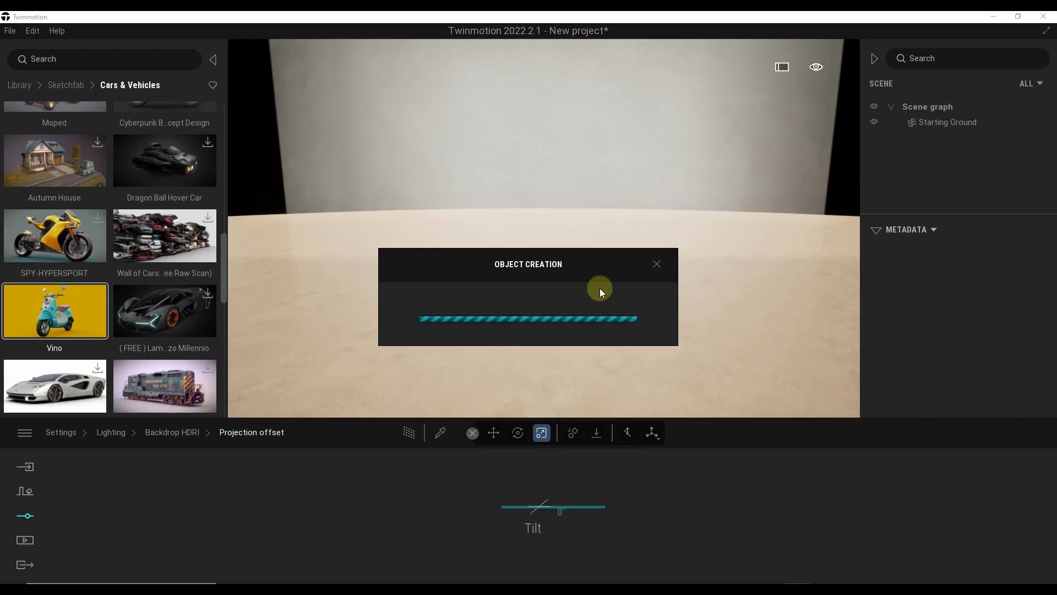
{"action": "middle_click_drag", "start_coordinate": [471, 315], "coordinate": [471, 315], "text": "shift"}
{"action": "left_click_drag", "start_coordinate": [470, 314], "coordinate": [419, 312]}
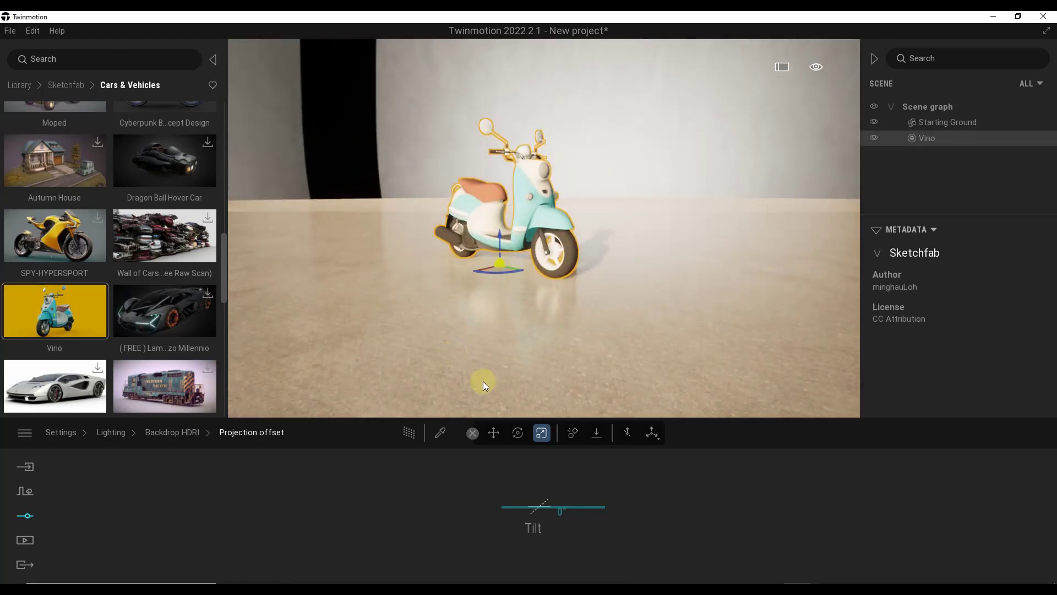
Scale up the Vino scooter uniformly with the Scale tool
{"action": "left_click", "coordinate": [542, 433]}
{"action": "left_click_drag", "start_coordinate": [500, 266], "coordinate": [536, 238]}
{"action": "middle_click_drag", "start_coordinate": [596, 222], "coordinate": [599, 223], "text": "shift"}
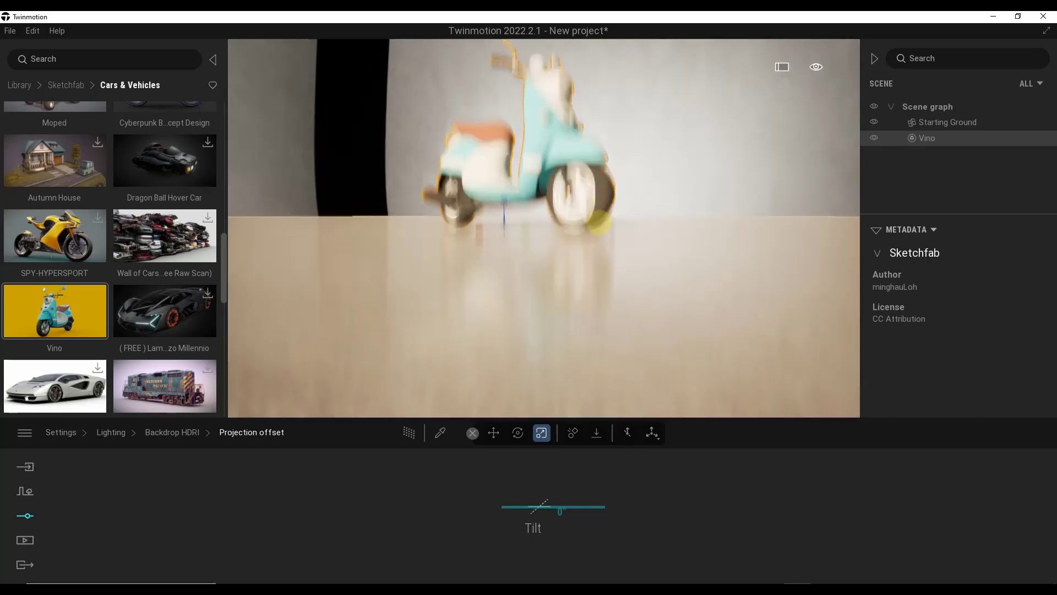
{"action": "mouse_move", "coordinate": [598, 223]}
{"action": "left_mouse_down"}
{"action": "mouse_move", "coordinate": [606, 215]}
{"action": "mouse_move", "coordinate": [588, 218]}
{"action": "mouse_move", "coordinate": [600, 221]}
{"action": "left_mouse_up"}
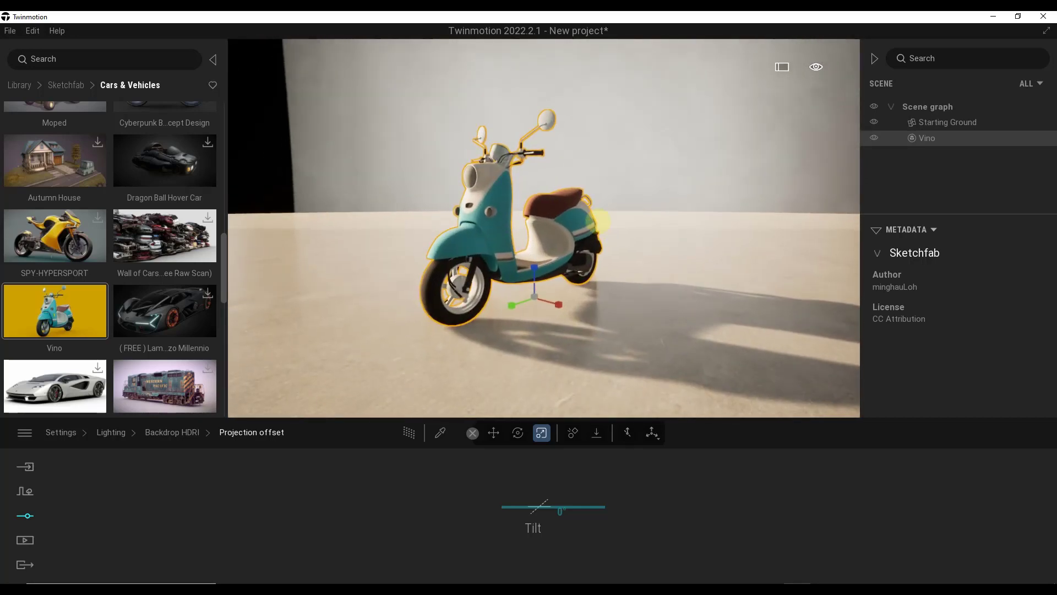
Sample the scooter's Main_Body material with the Material picker and set its reflection to 82%
{"action": "left_click", "coordinate": [441, 433]}
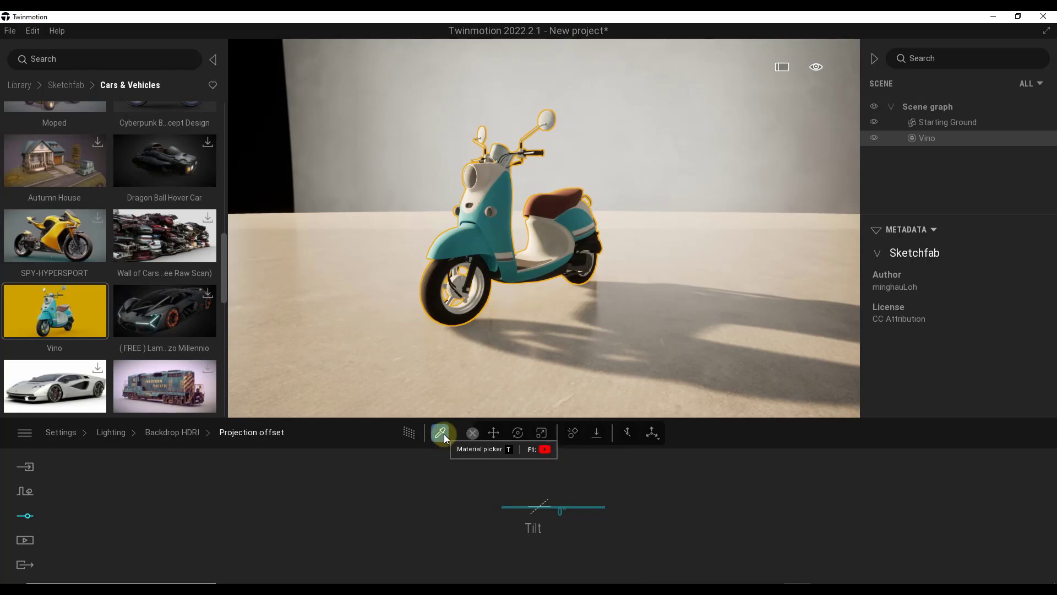
{"action": "left_click", "coordinate": [511, 201]}
{"action": "left_click_drag", "start_coordinate": [567, 556], "coordinate": [573, 493]}
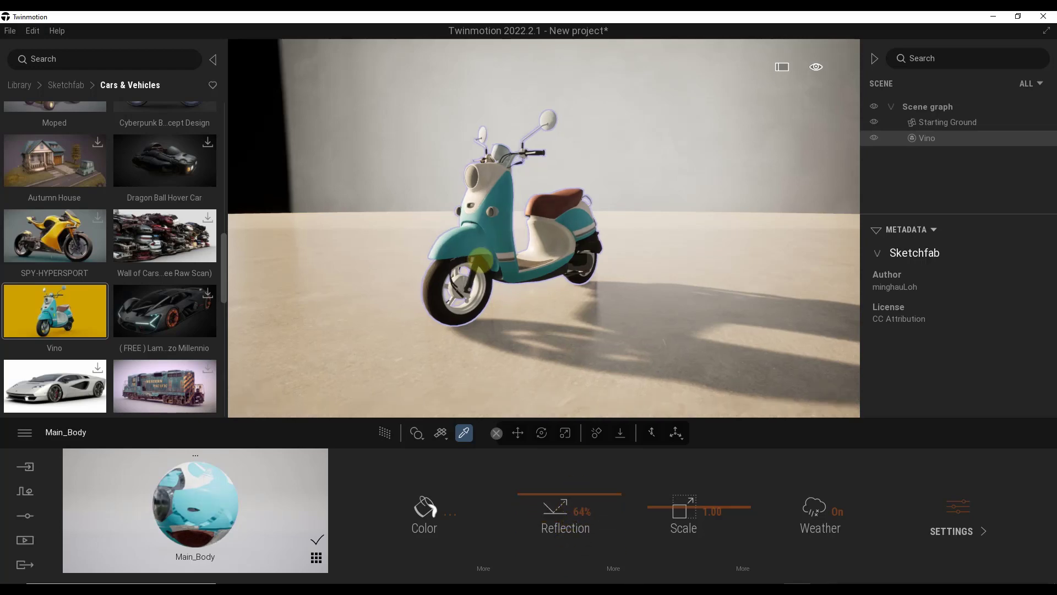
{"action": "left_click_drag", "start_coordinate": [474, 276], "coordinate": [473, 261]}
{"action": "middle_click_drag", "start_coordinate": [474, 261], "coordinate": [478, 254], "text": "shift"}
{"action": "scroll", "coordinate": [478, 254], "scroll_direction": "up", "scroll_amount": 5}
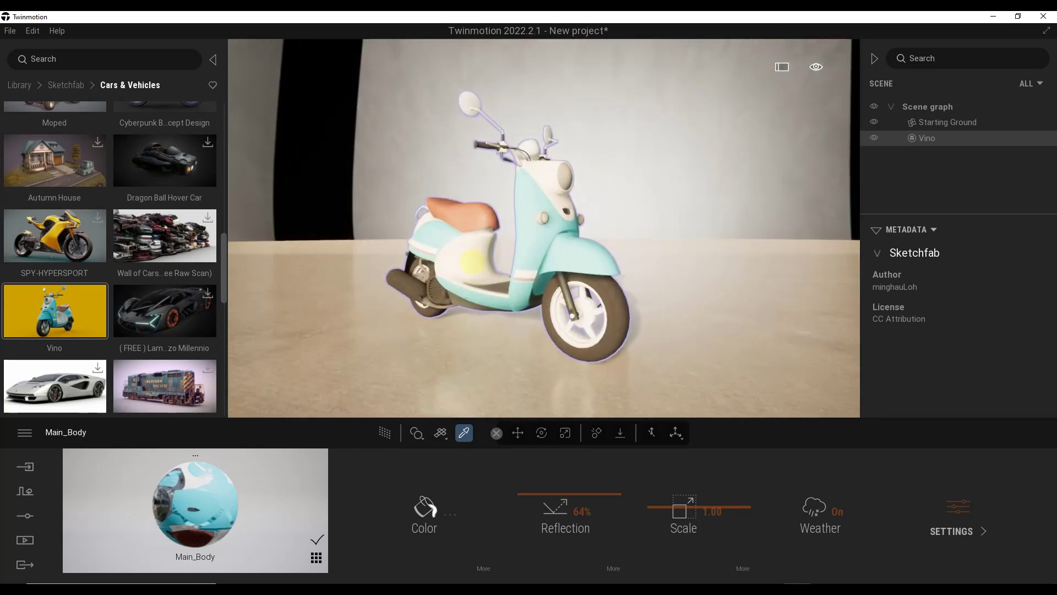
{"action": "left_click_drag", "start_coordinate": [557, 494], "coordinate": [559, 476]}
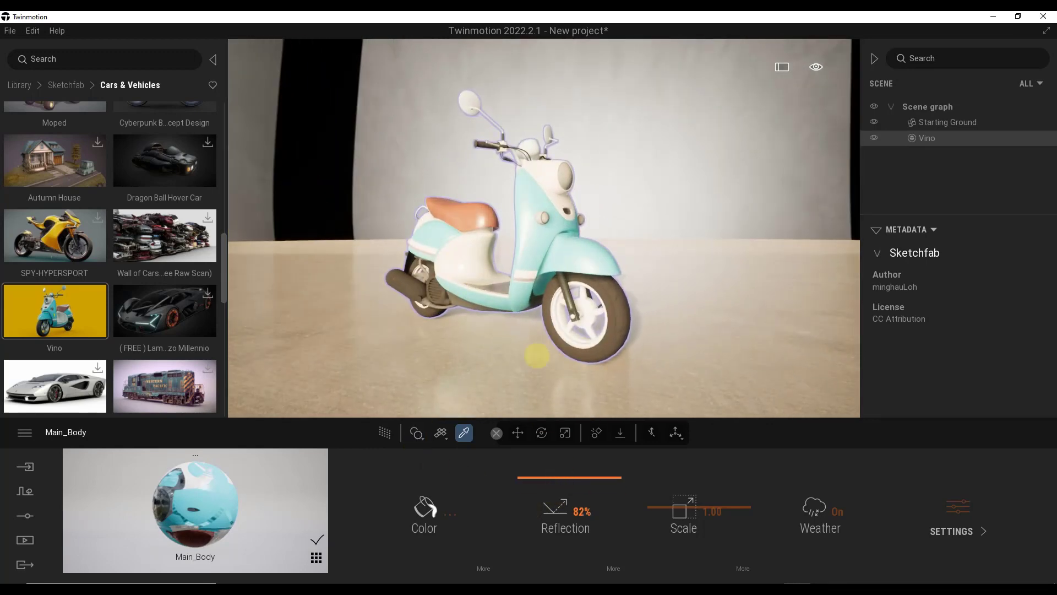
{"action": "left_click_drag", "start_coordinate": [559, 243], "coordinate": [538, 273]}
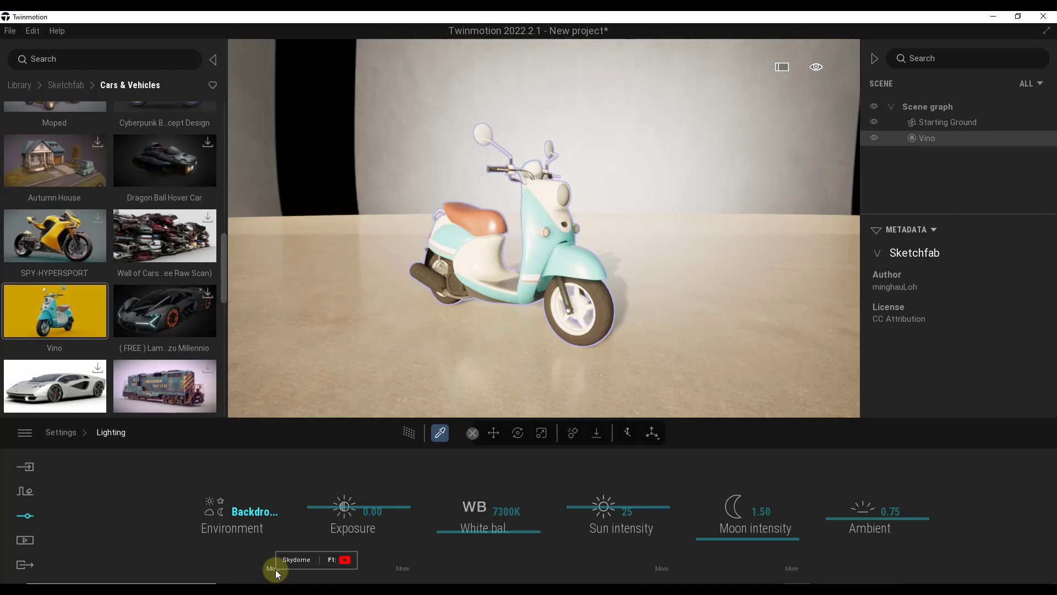
Open the Backdrop HDRI lighting settings and set the Studio03 backdrop's rotation to 142°
{"action": "left_click", "coordinate": [275, 570]}
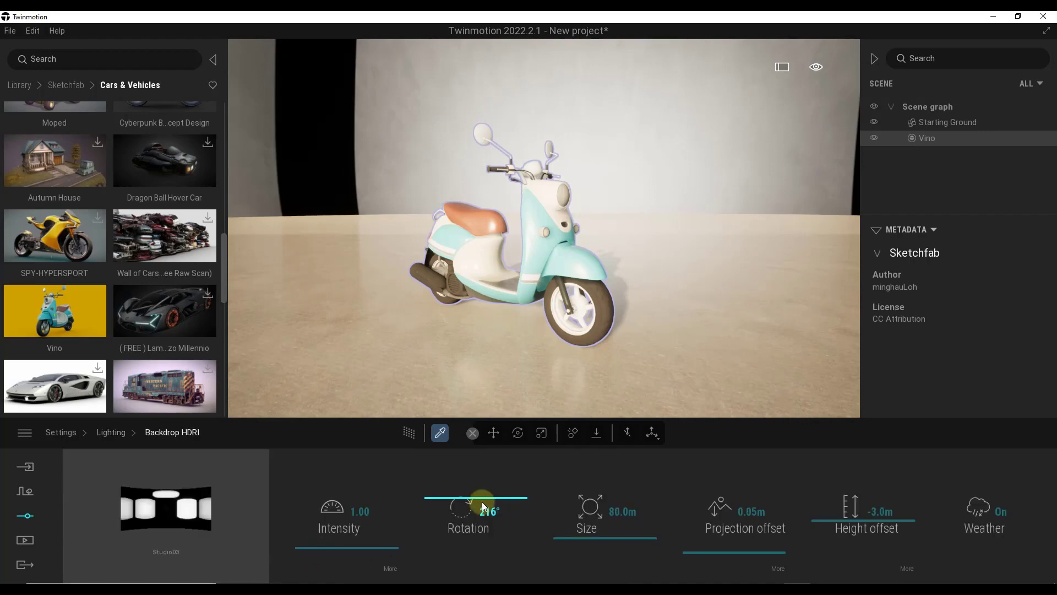
{"action": "left_click_drag", "start_coordinate": [482, 501], "coordinate": [358, 546]}
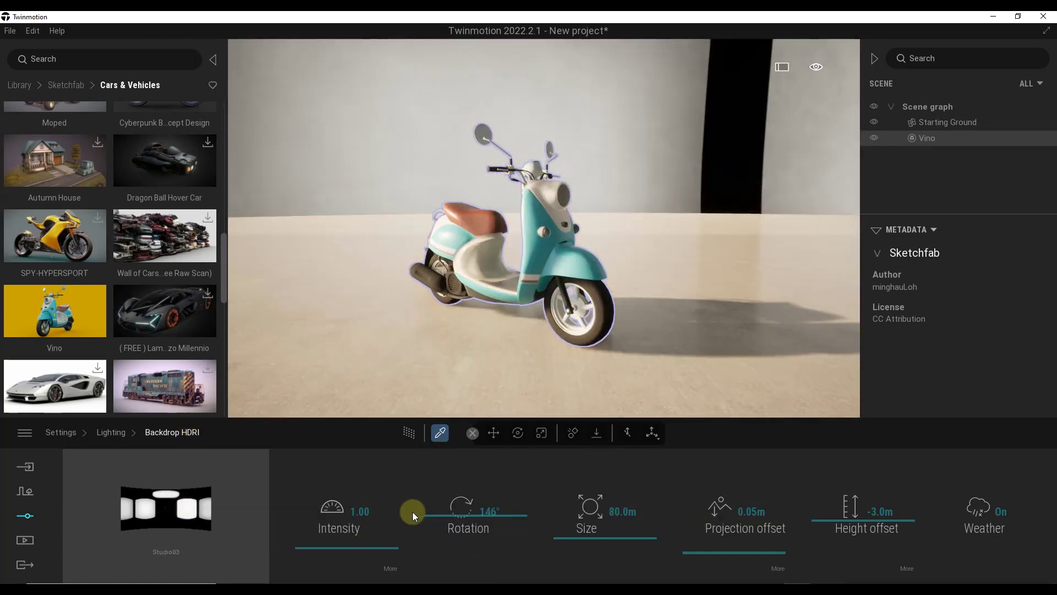
{"action": "left_click_drag", "start_coordinate": [462, 515], "coordinate": [514, 501]}
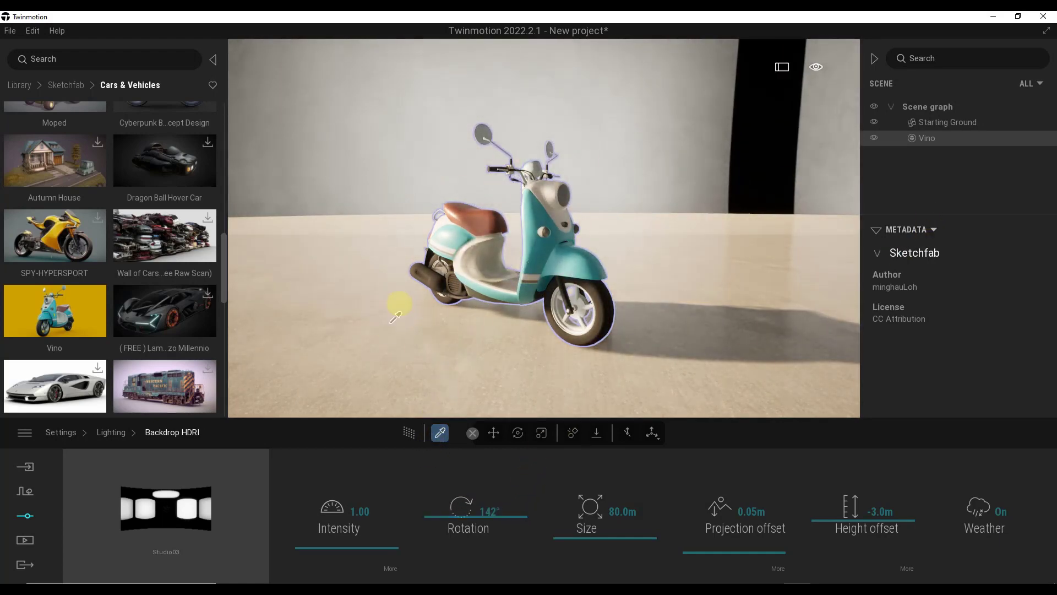
Sample the floor's Polished concrete 01 material with the Material picker and return to the Scale tool
{"action": "left_click", "coordinate": [402, 298]}
{"action": "left_click", "coordinate": [525, 274]}
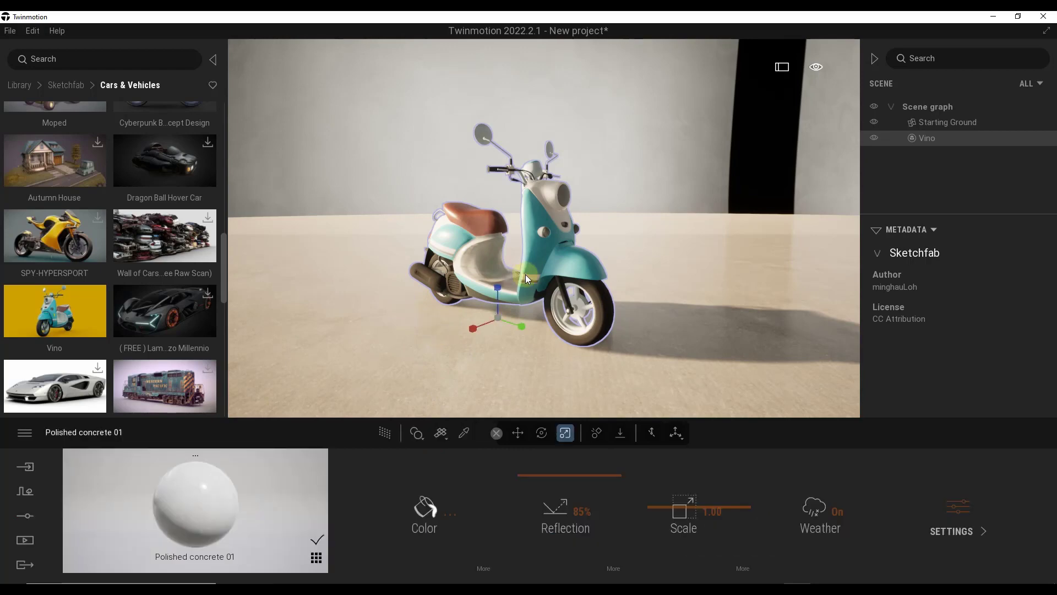
{"action": "left_click", "coordinate": [876, 58]}
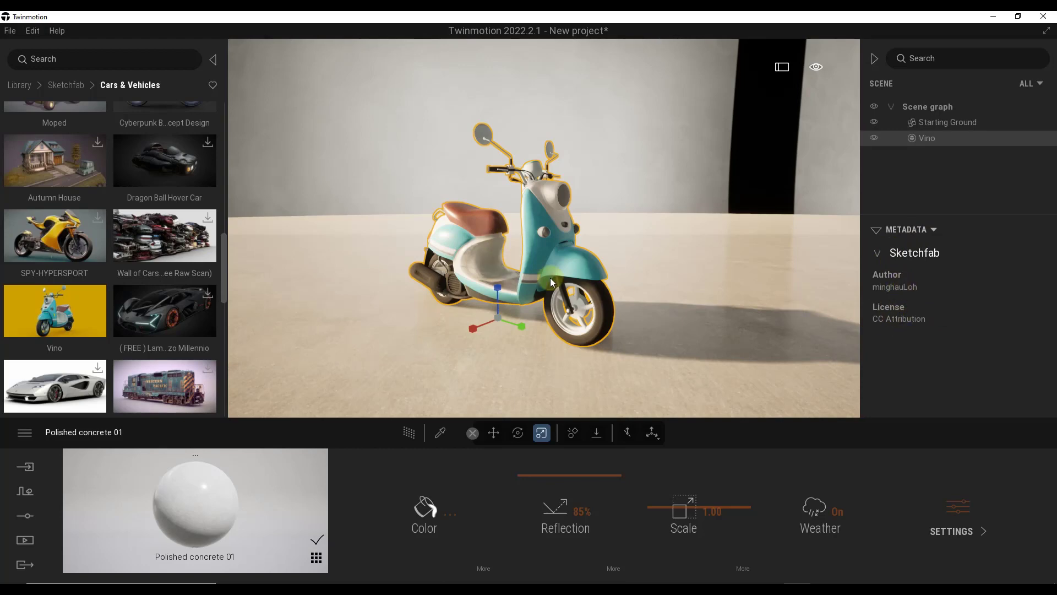
{"action": "right_click_drag", "start_coordinate": [619, 282], "coordinate": [620, 287]}
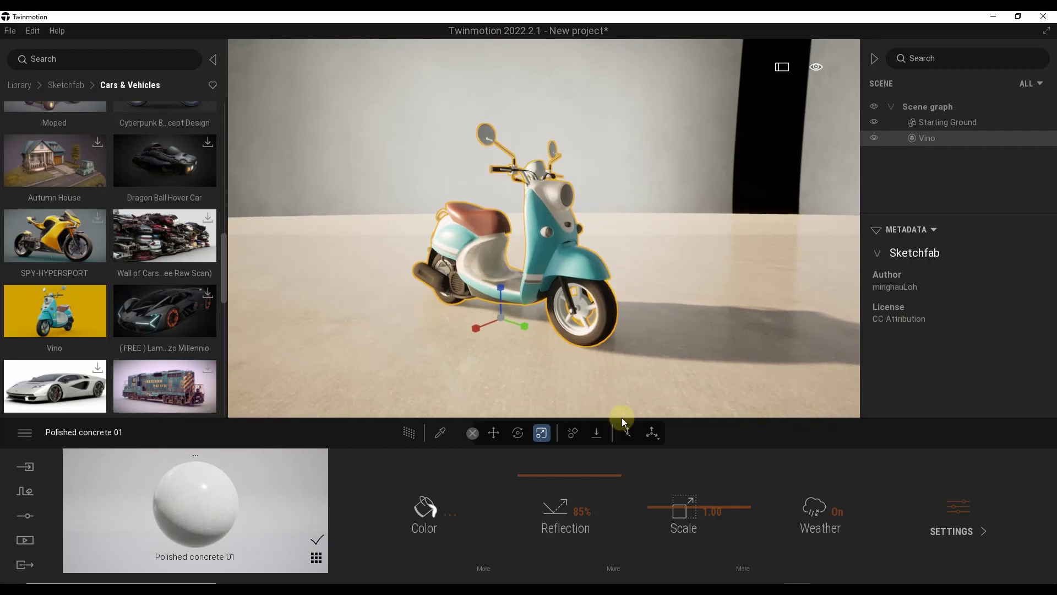
Sample the scooter's Main_Body material with the Material picker and set its reflection to 85%
{"action": "left_click", "coordinate": [446, 438]}
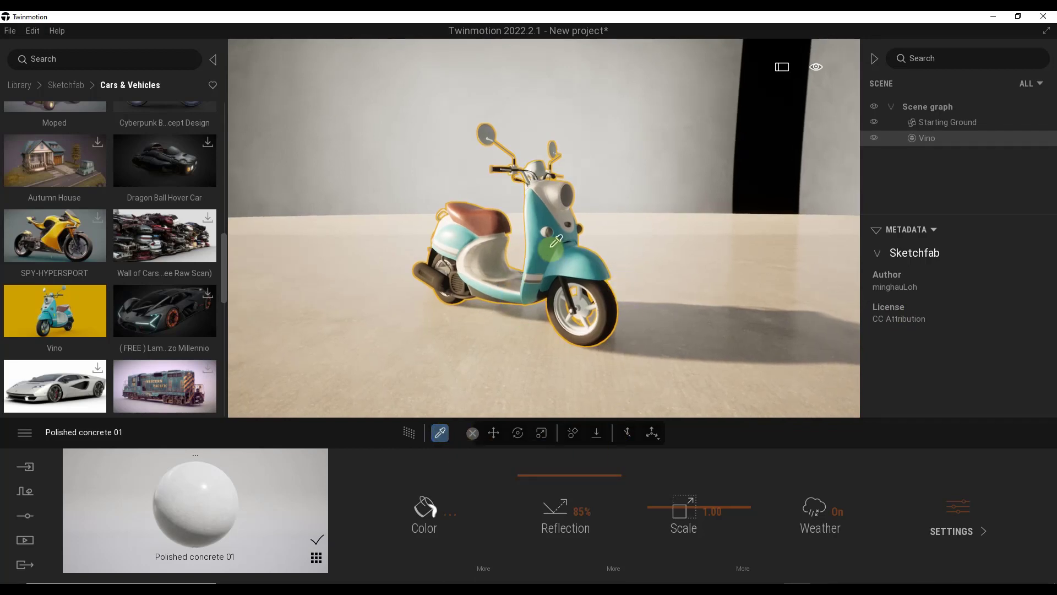
{"action": "left_click", "coordinate": [552, 246]}
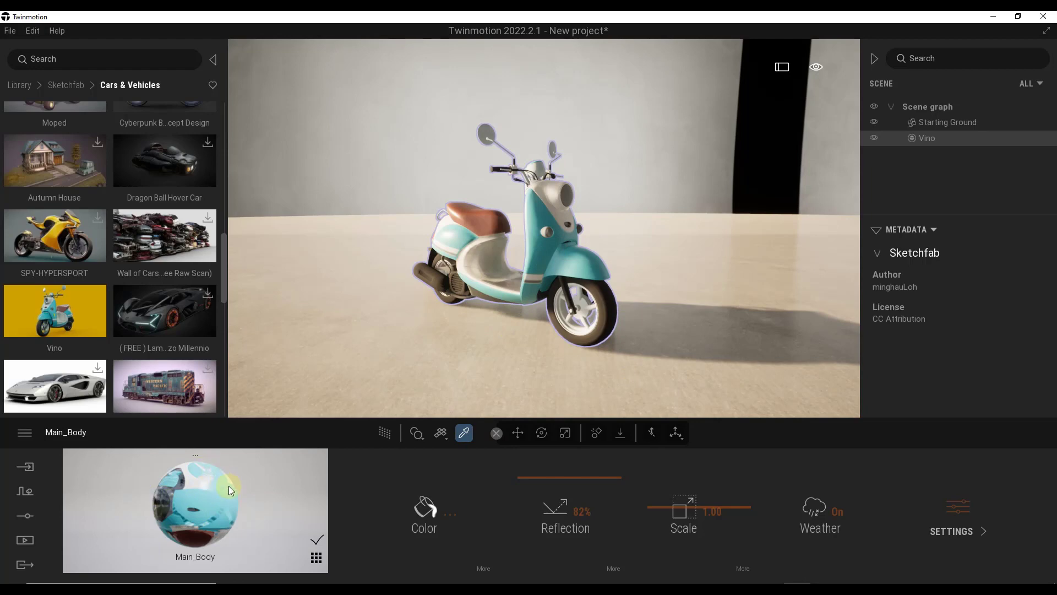
{"action": "scroll", "coordinate": [633, 306], "scroll_direction": "up", "scroll_amount": 3}
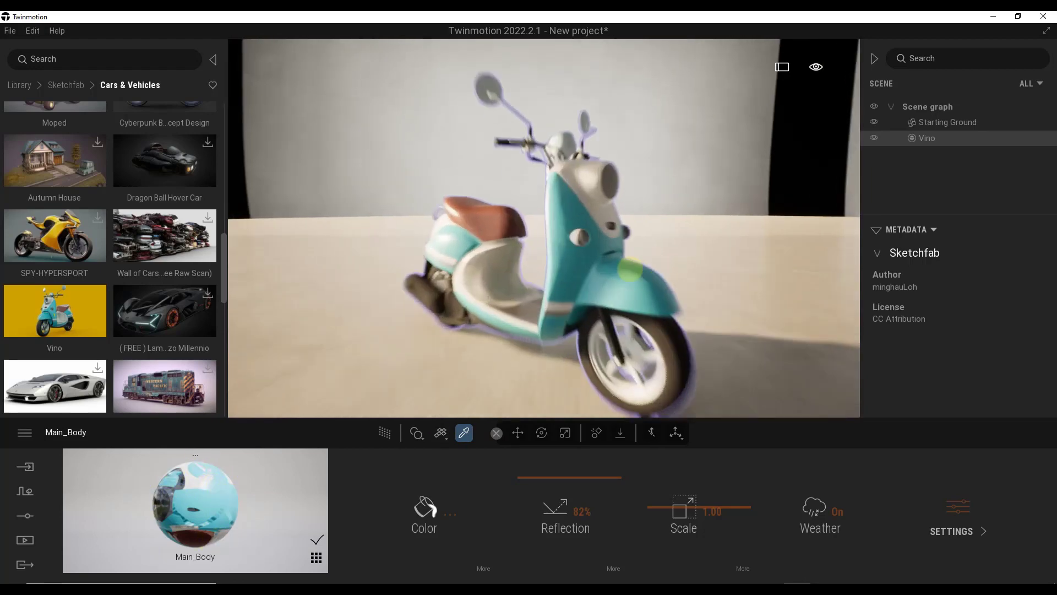
{"action": "mouse_move", "coordinate": [630, 269]}
{"action": "middle_mouse_down", "text": "shift"}
{"action": "mouse_move", "coordinate": [620, 270]}
{"action": "mouse_move", "coordinate": [637, 270]}
{"action": "middle_mouse_up", "text": "shift"}
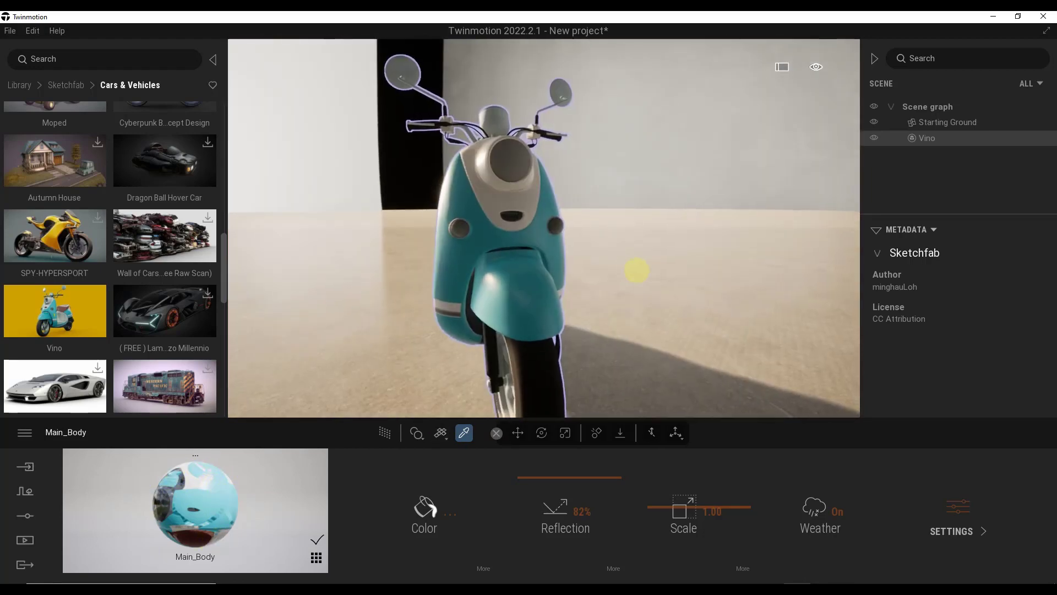
{"action": "right_click_drag", "start_coordinate": [638, 270], "coordinate": [633, 270]}
{"action": "left_click_drag", "start_coordinate": [567, 469], "coordinate": [602, 475]}
{"action": "left_click", "coordinate": [455, 198]}
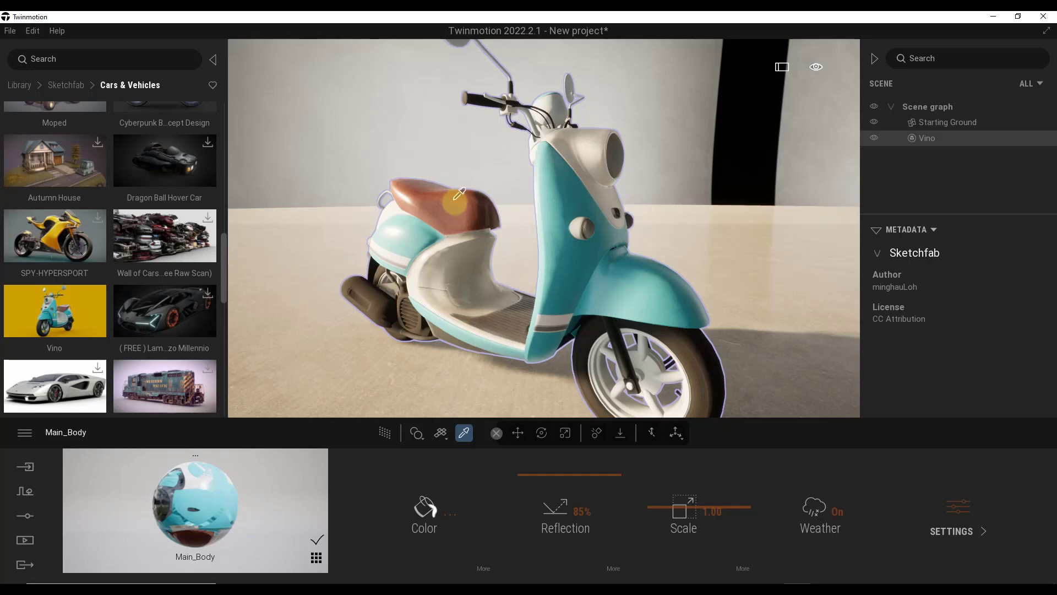
Check the license and file size details of the Vino and Dragon Ball Hover Car models in the Sketchfab library
{"action": "scroll", "coordinate": [461, 198], "scroll_direction": "down", "scroll_amount": 5}
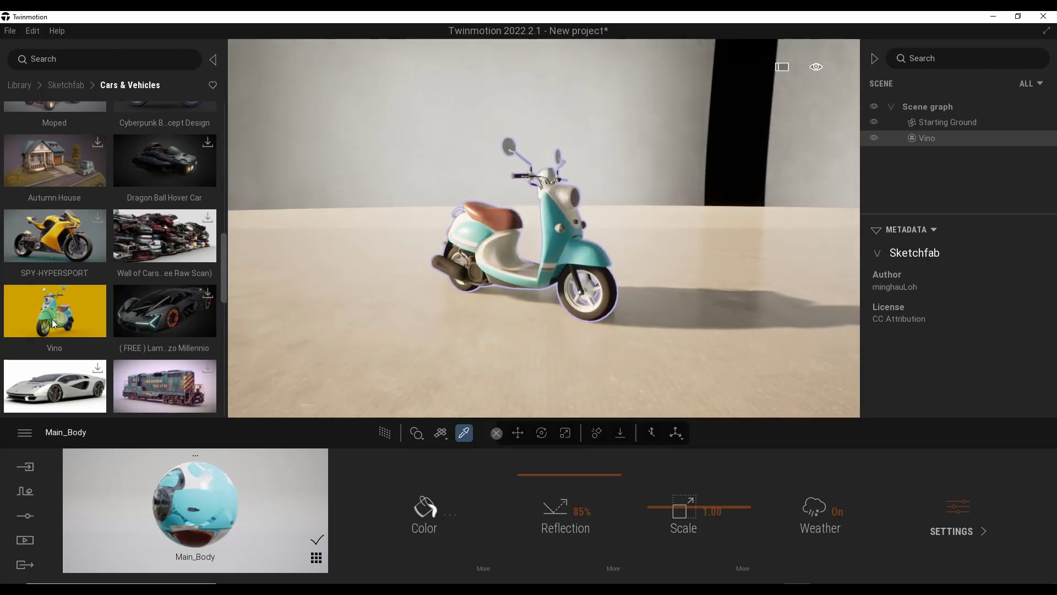
{"action": "mouse_move", "coordinate": [74, 313]}
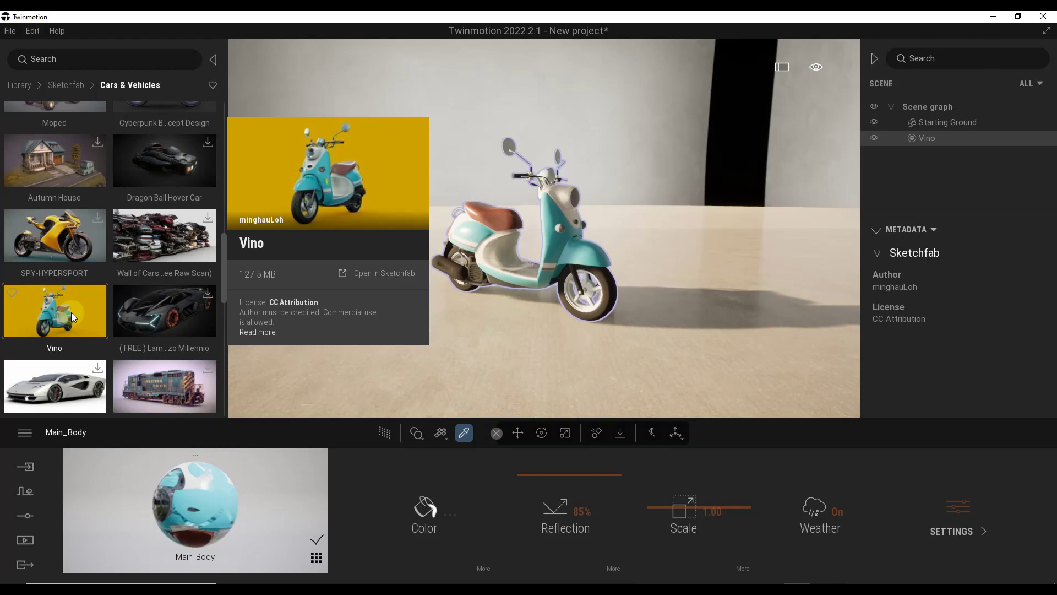
{"action": "mouse_move", "coordinate": [163, 167]}
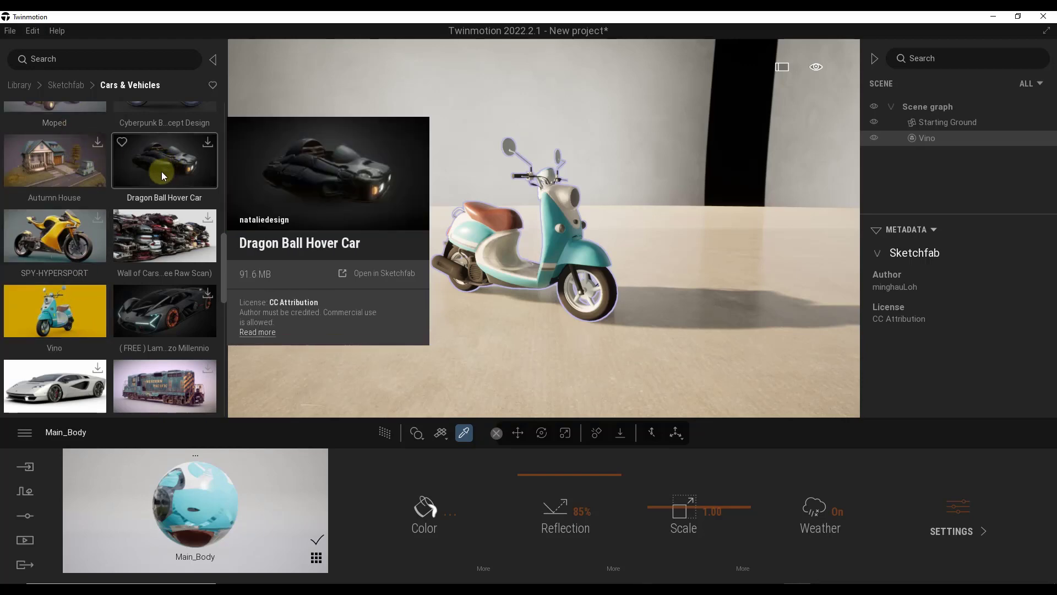
{"action": "middle_click_drag", "start_coordinate": [538, 244], "coordinate": [533, 238], "text": "shift"}
{"action": "scroll", "coordinate": [533, 247], "scroll_direction": "up", "scroll_amount": 3}
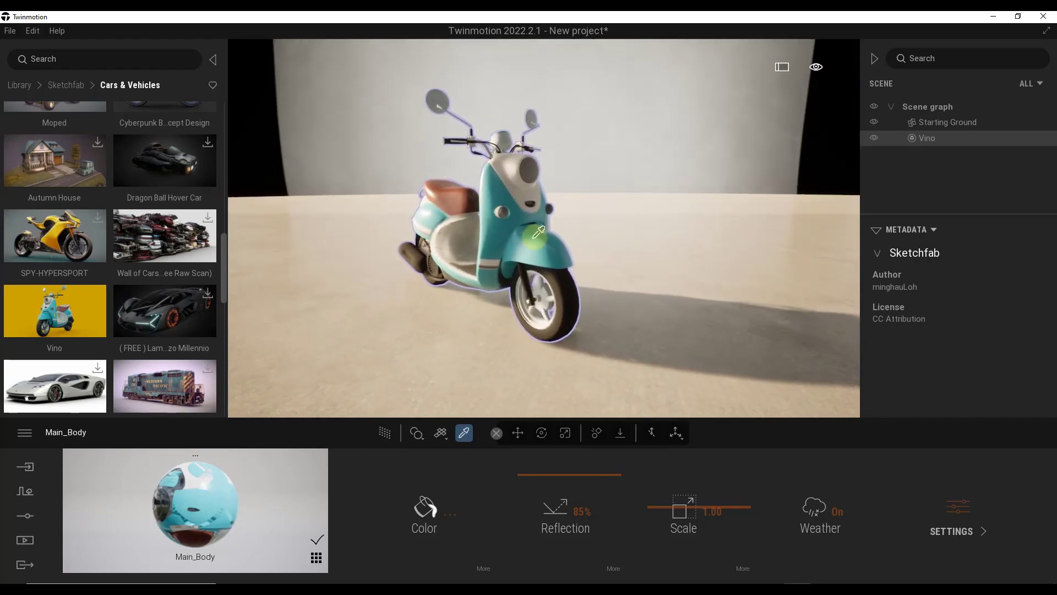
Search the Sketchfab Cars & Vehicles library for Cars and place the Generic passenger car pack in the scene
{"action": "scroll", "coordinate": [163, 309], "scroll_direction": "down", "scroll_amount": 5}
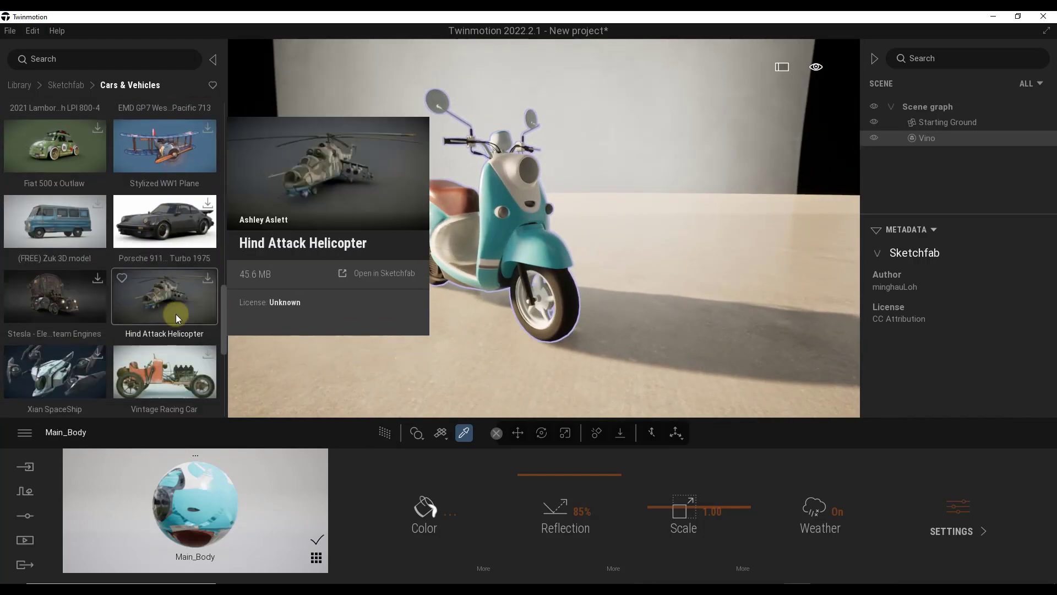
{"action": "scroll", "coordinate": [193, 282], "scroll_direction": "down", "scroll_amount": 1}
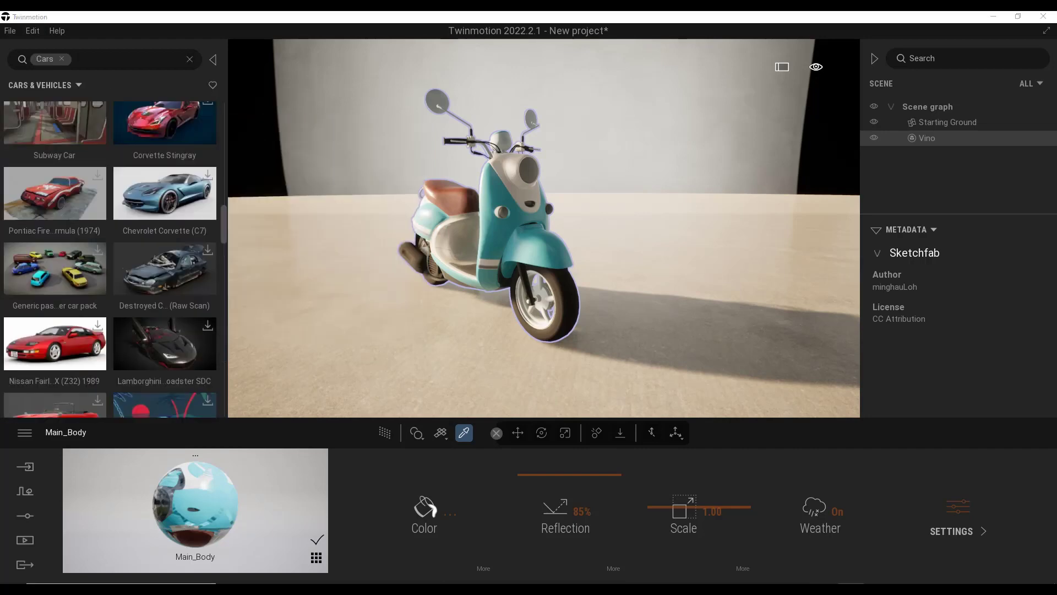
{"action": "left_click", "coordinate": [60, 269]}
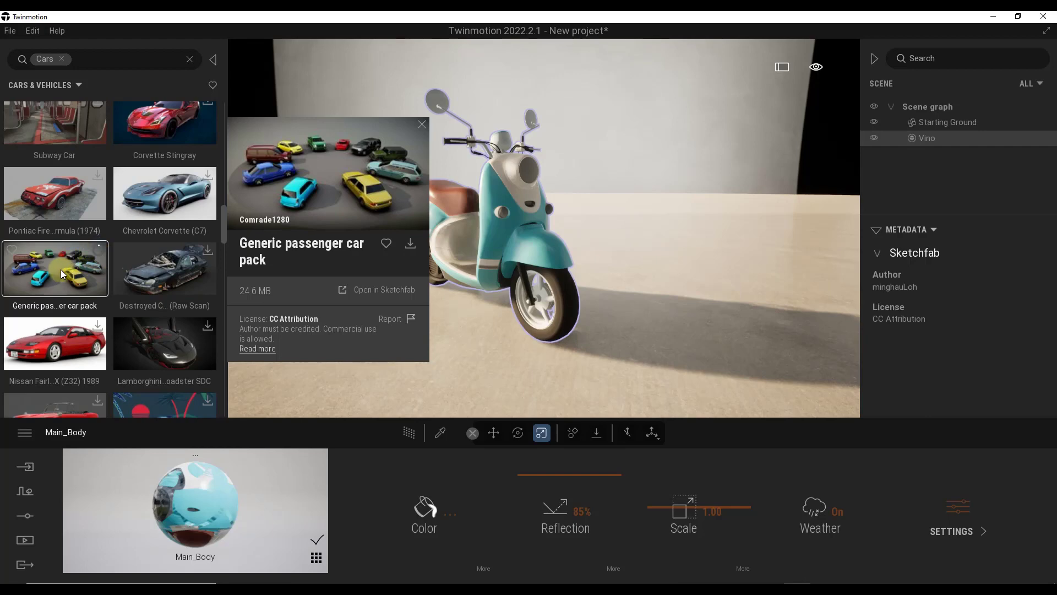
{"action": "left_click_drag", "start_coordinate": [61, 269], "coordinate": [645, 277]}
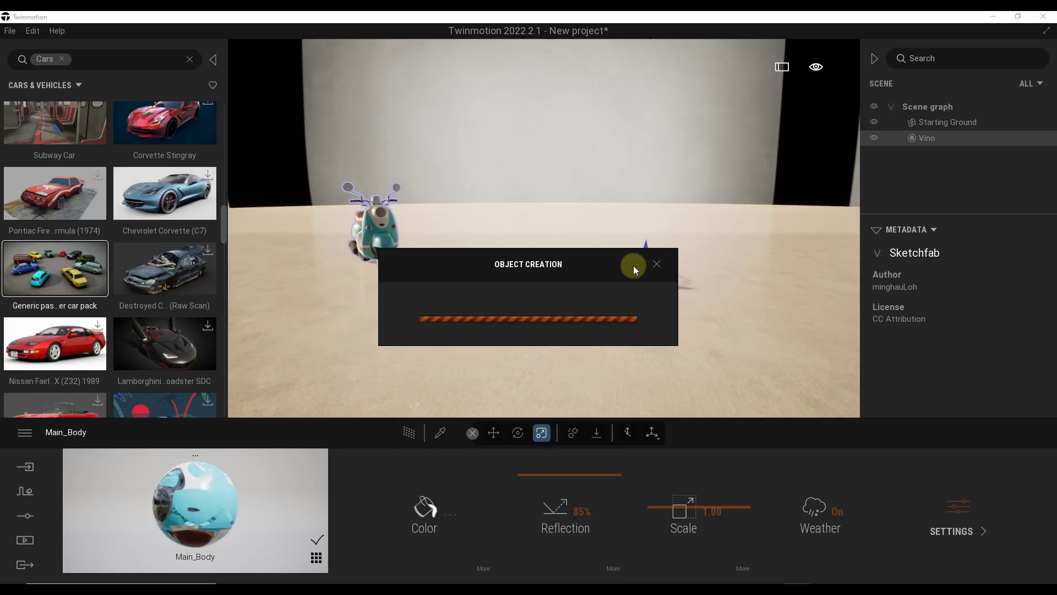
Sample the yellow sedan's Body_5 material with the Material picker, set its reflection to 62%, and return to the Scale tool
{"action": "right_click_drag", "start_coordinate": [524, 271], "coordinate": [627, 239]}
{"action": "key", "text": "q"}
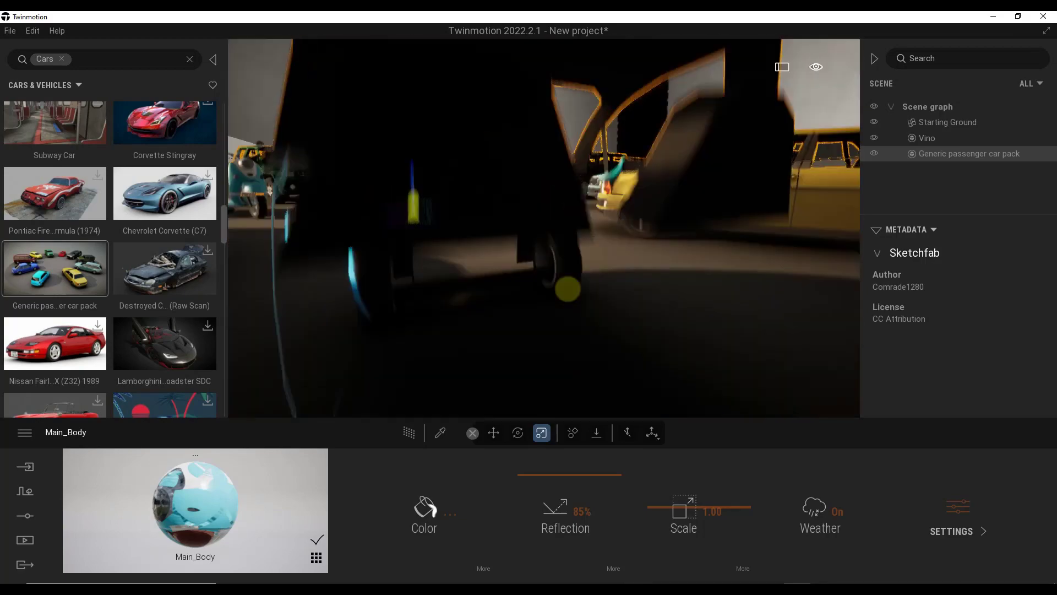
{"action": "key", "text": "e"}
{"action": "right_click_drag", "start_coordinate": [567, 292], "coordinate": [626, 242]}
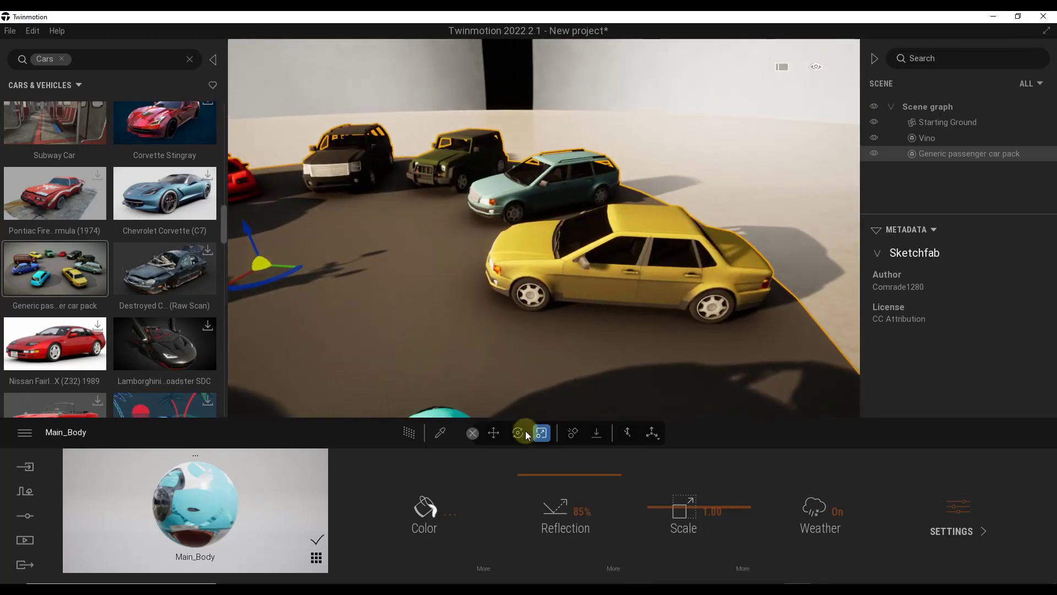
{"action": "left_click", "coordinate": [440, 433]}
{"action": "left_click", "coordinate": [632, 212]}
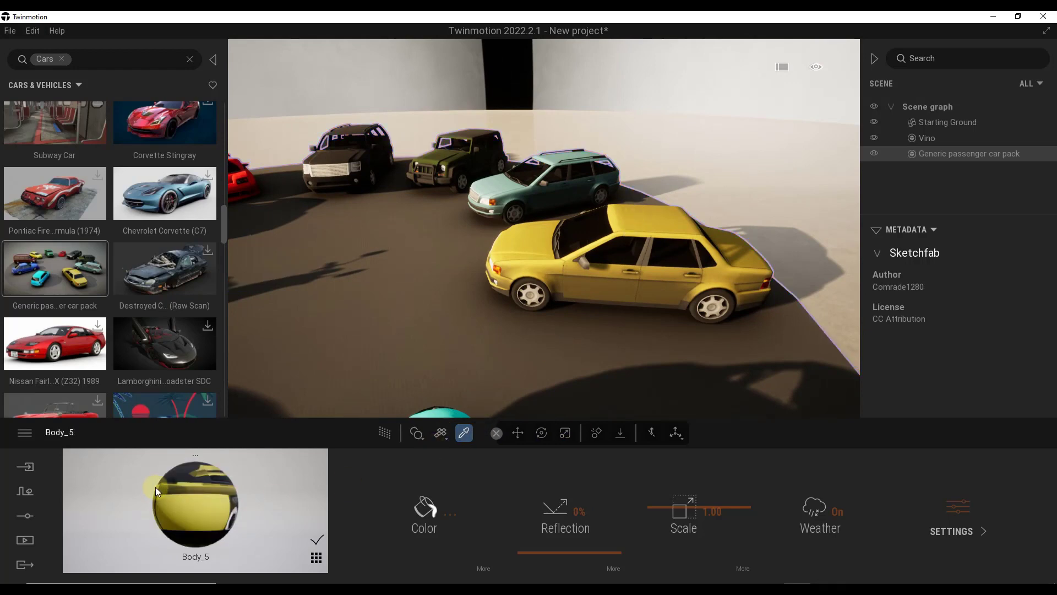
{"action": "left_click", "coordinate": [551, 550]}
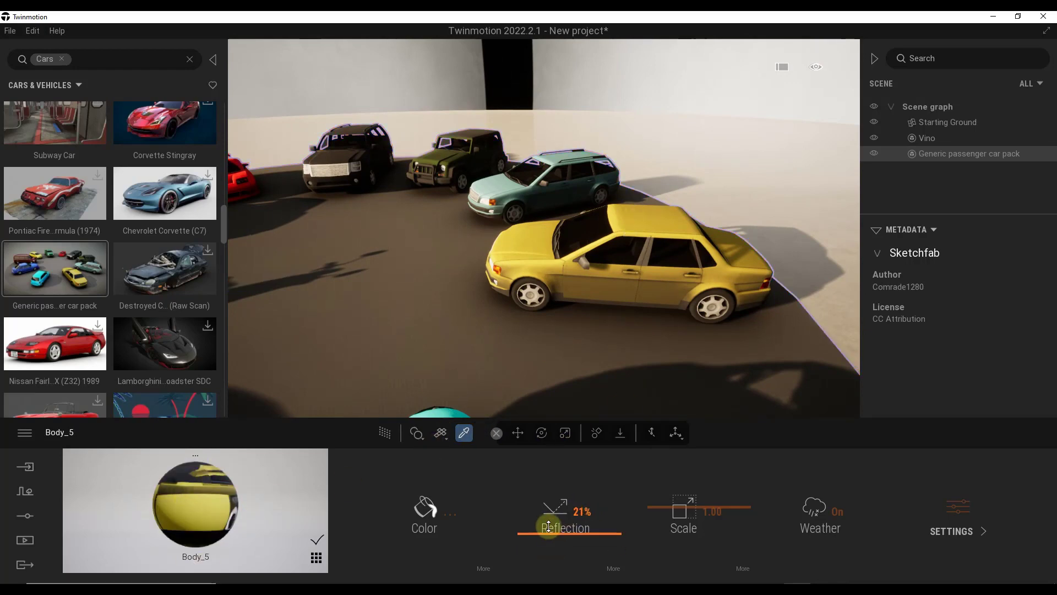
{"action": "left_click_drag", "start_coordinate": [549, 534], "coordinate": [550, 495]}
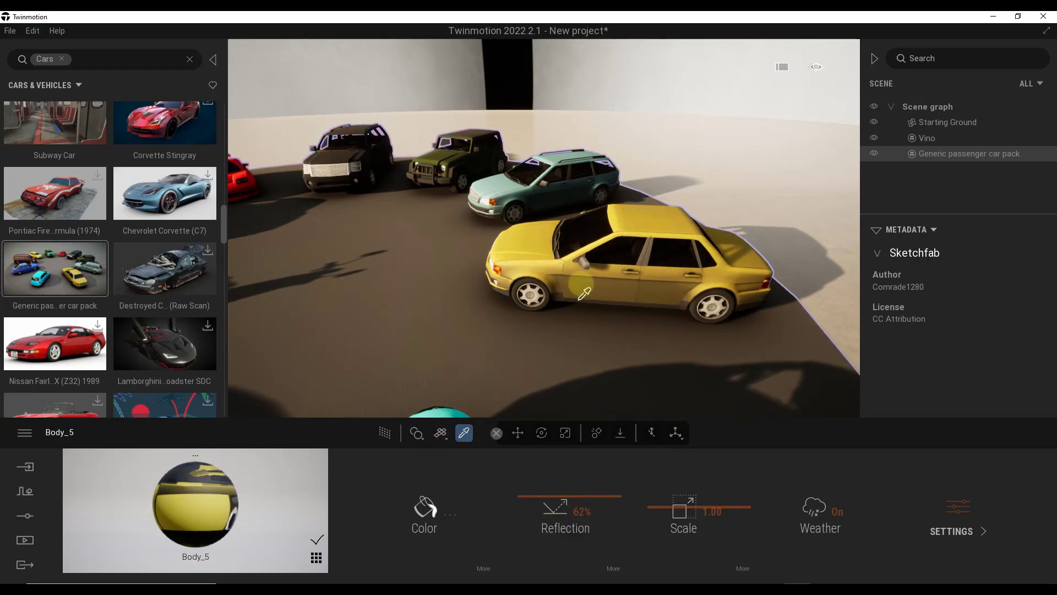
{"action": "left_click", "coordinate": [565, 432]}
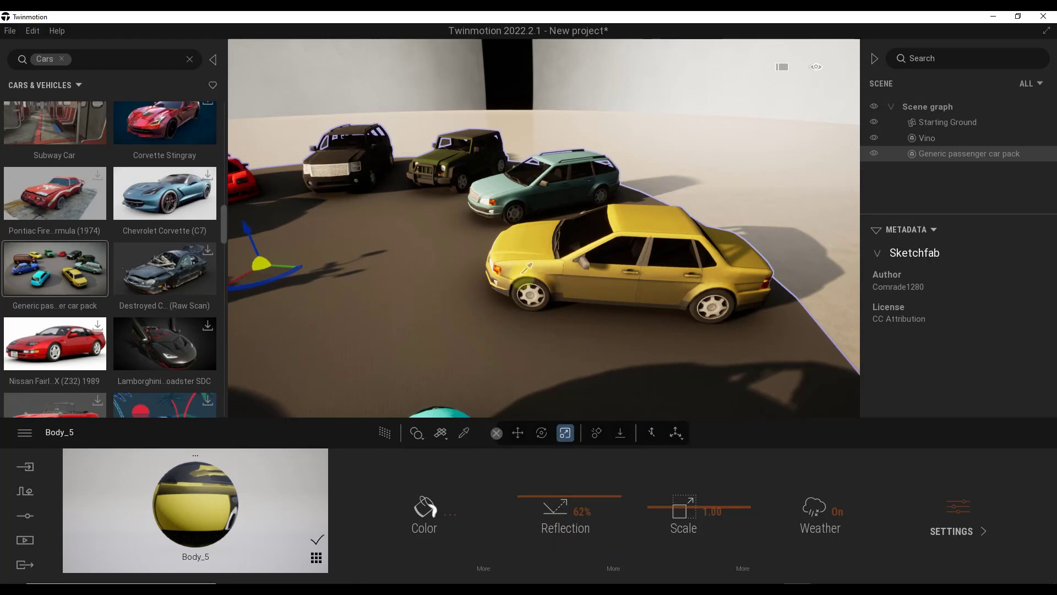
{"action": "right_click_drag", "start_coordinate": [659, 257], "coordinate": [665, 259]}
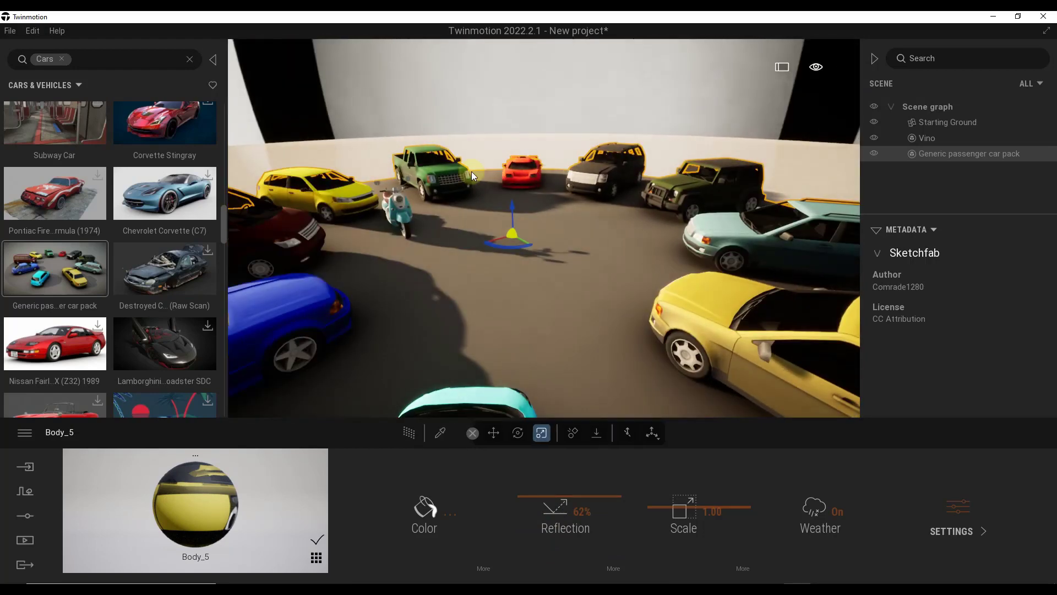
Open the Generic passenger car pack's page on Sketchfab and bring up its model information
{"action": "mouse_move", "coordinate": [57, 264]}
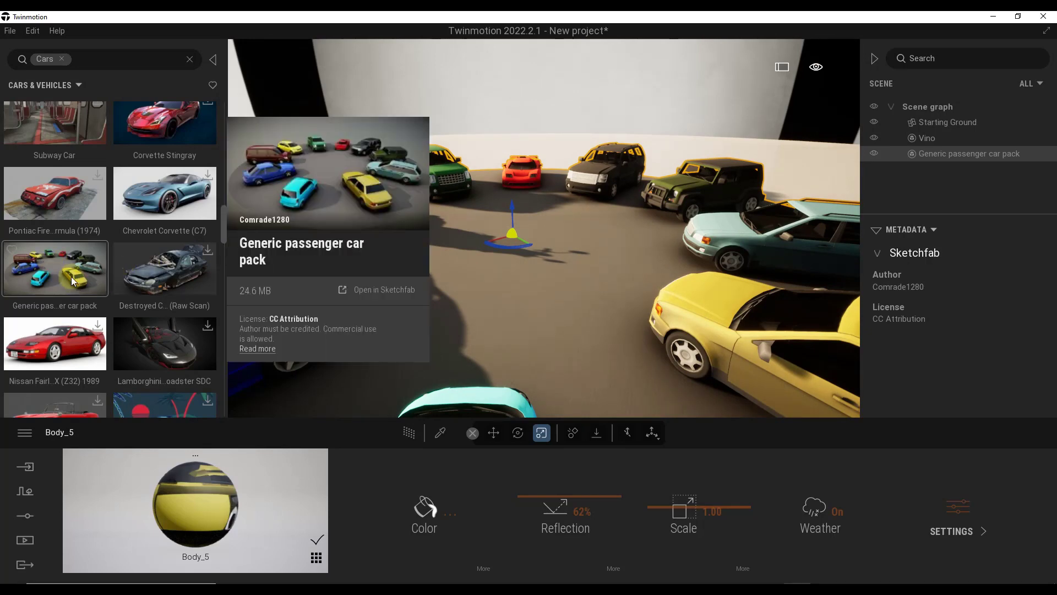
{"action": "left_click", "coordinate": [71, 276]}
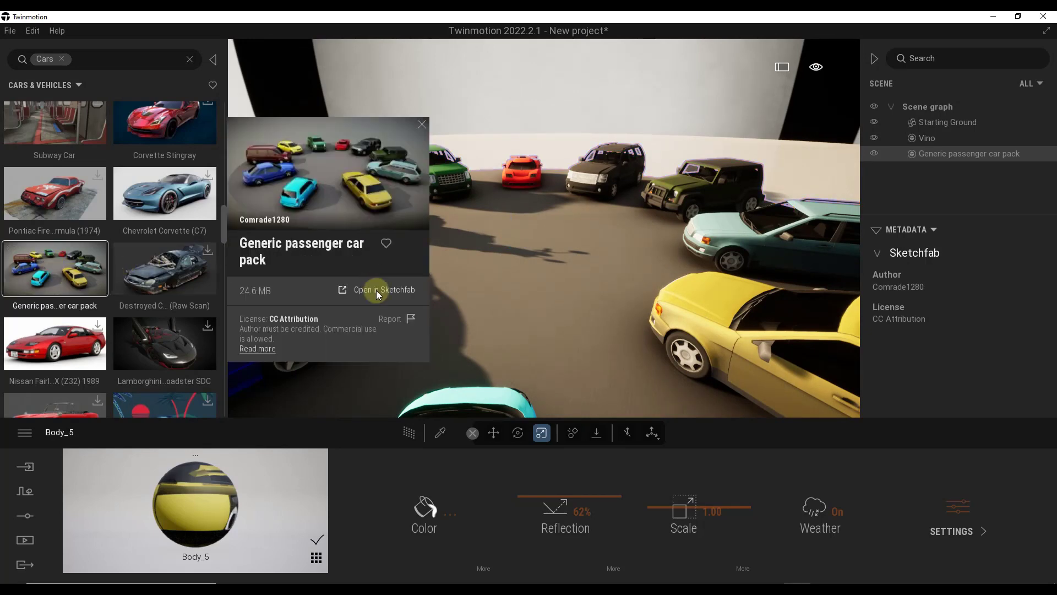
{"action": "left_click", "coordinate": [375, 289]}
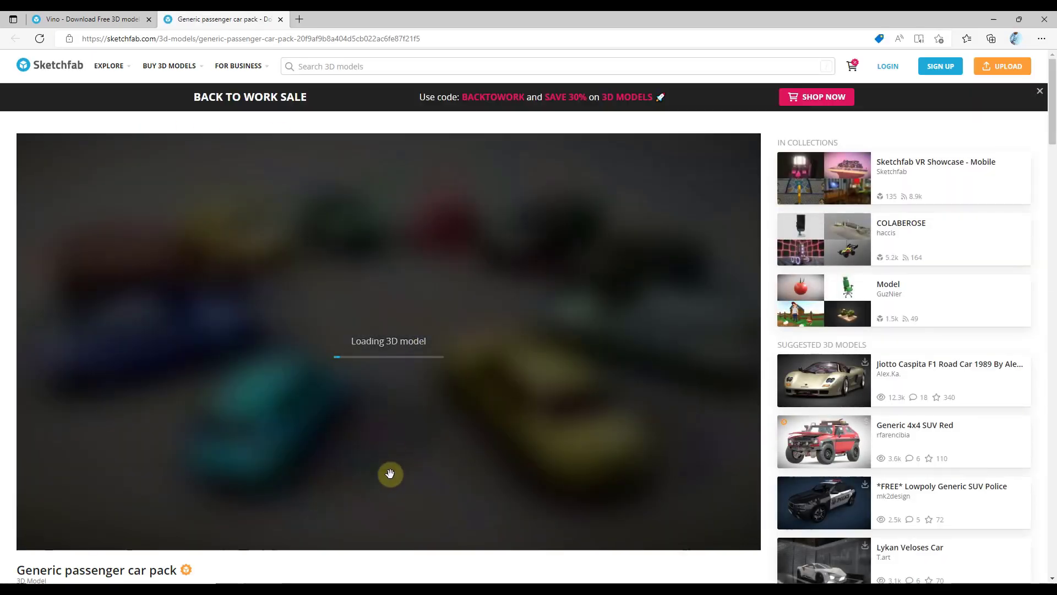
{"action": "scroll", "coordinate": [390, 474], "scroll_direction": "down", "scroll_amount": 5}
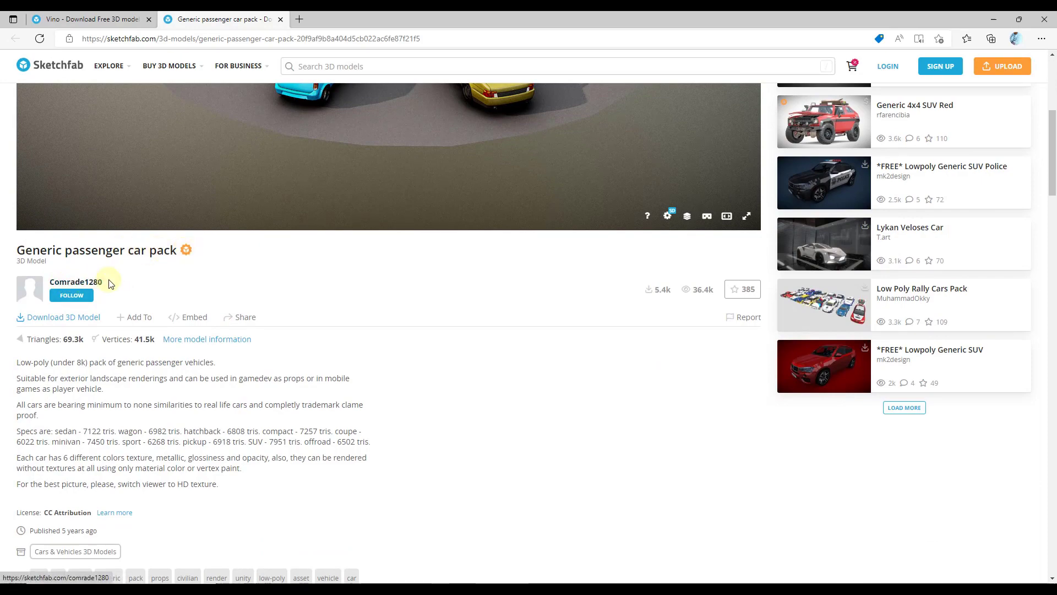
Sign in to Sketchfab and download the Generic passenger car pack in glTF format
{"action": "left_click", "coordinate": [79, 293]}
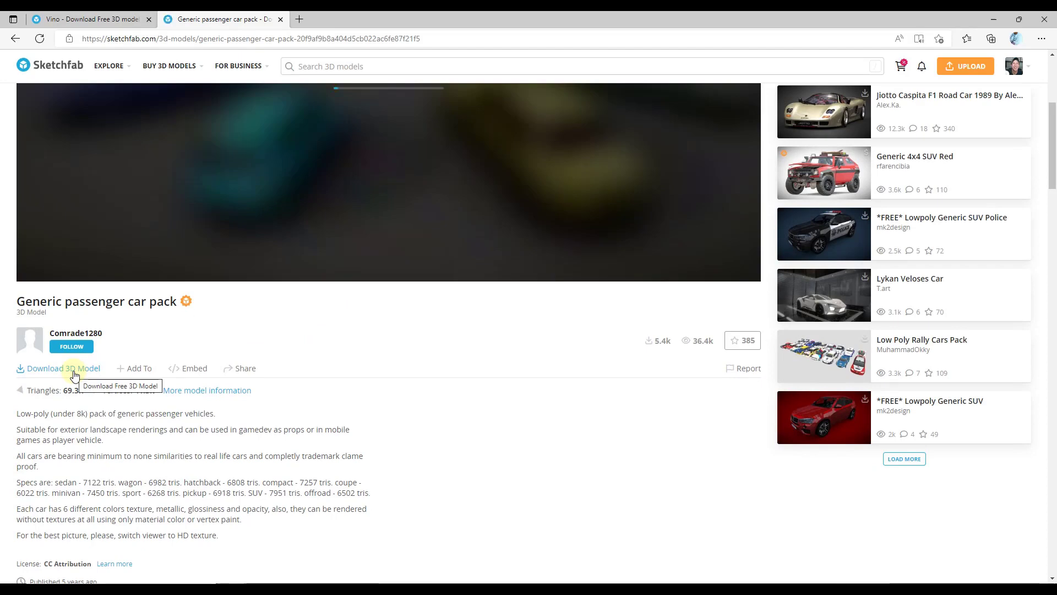
{"action": "left_click", "coordinate": [75, 370]}
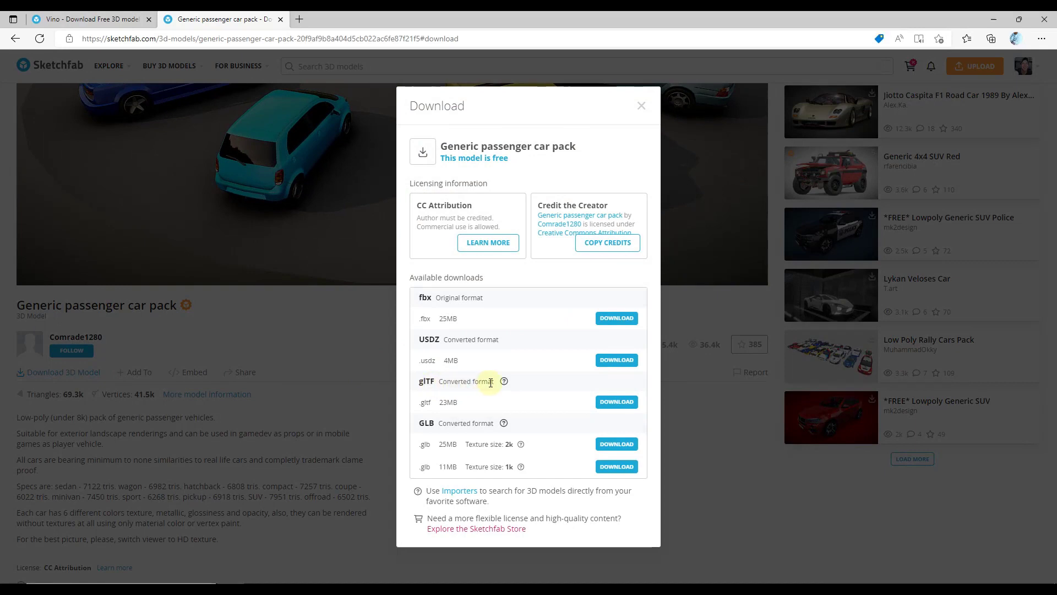
{"action": "left_click", "coordinate": [623, 407]}
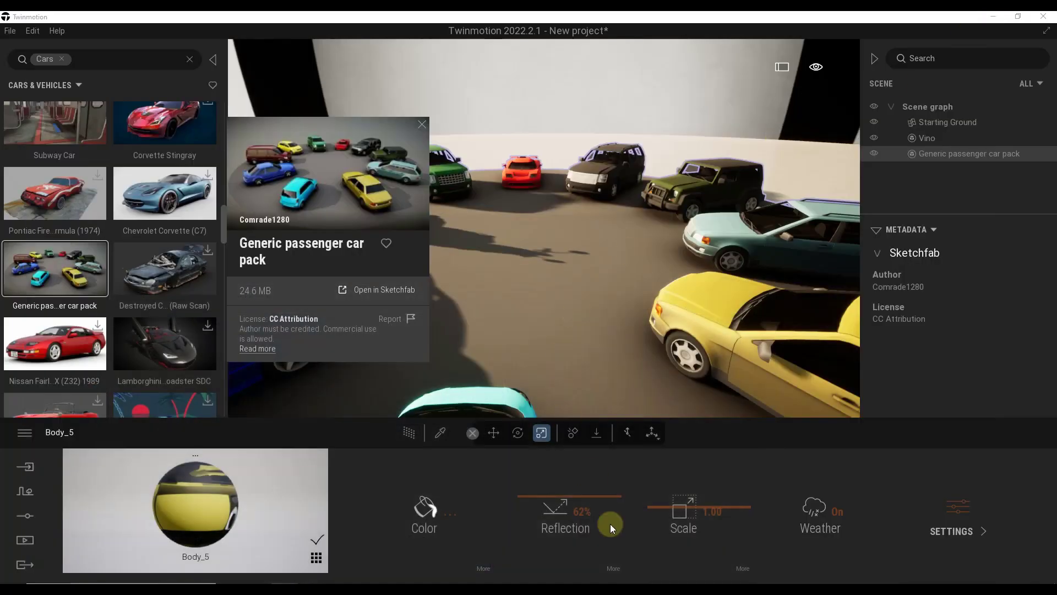
Switch back to Twinmotion, close the pack's details, and delete the Generic passenger car pack from the scene
{"action": "right_click_drag", "start_coordinate": [603, 261], "coordinate": [578, 255]}
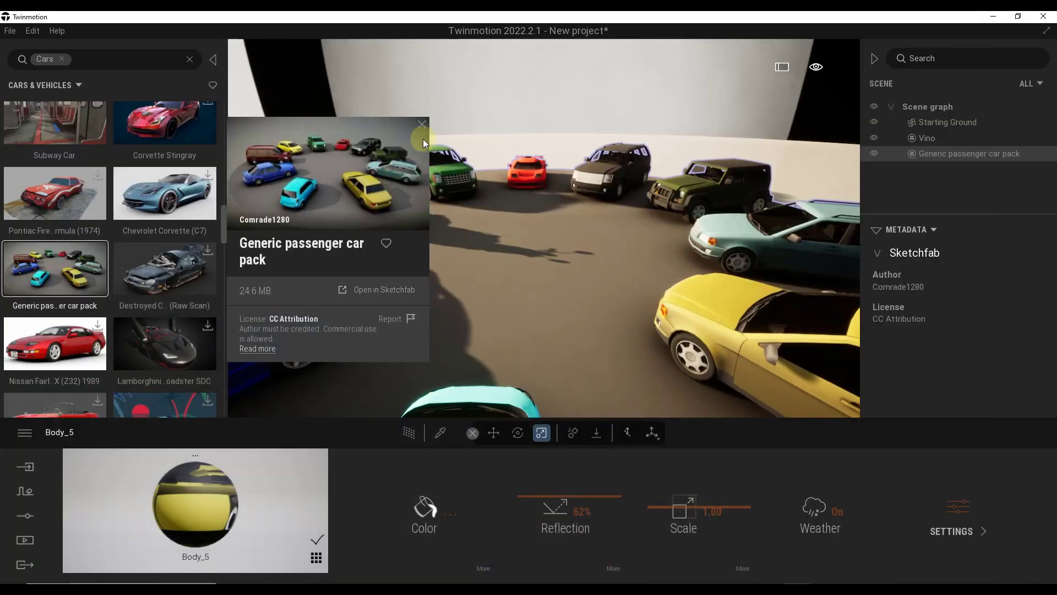
{"action": "left_click", "coordinate": [422, 124]}
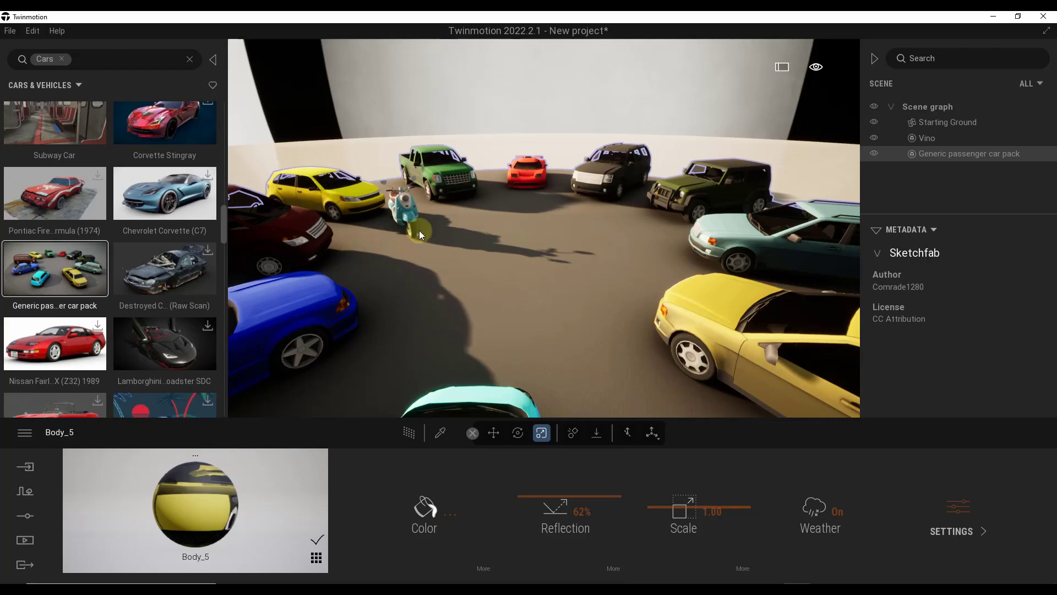
{"action": "key", "text": "Delete"}
Choose scene.gltf from the generic_passenger_car_pack folder for a geometry import and open the Collapse options
{"action": "left_click", "coordinate": [19, 469]}
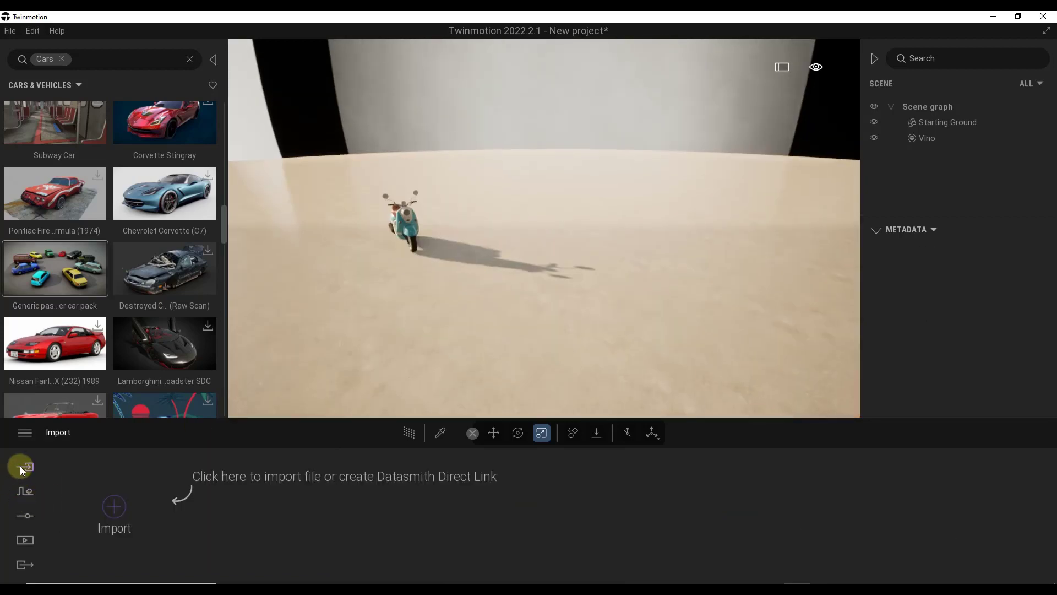
{"action": "left_click", "coordinate": [116, 509]}
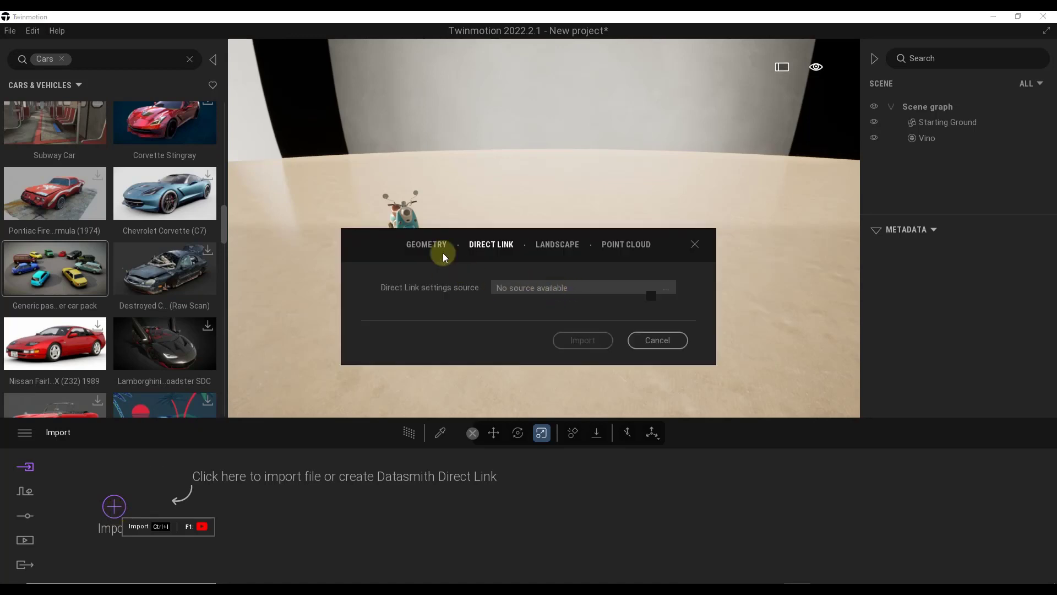
{"action": "left_click", "coordinate": [427, 244]}
{"action": "left_click", "coordinate": [594, 288]}
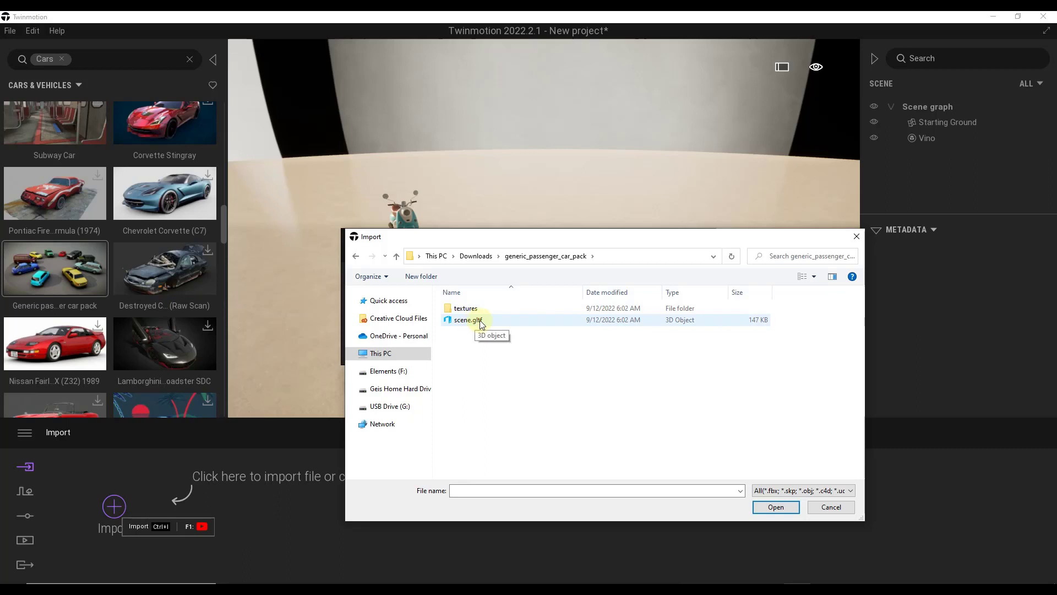
{"action": "double_click", "coordinate": [481, 320]}
{"action": "left_click", "coordinate": [656, 350]}
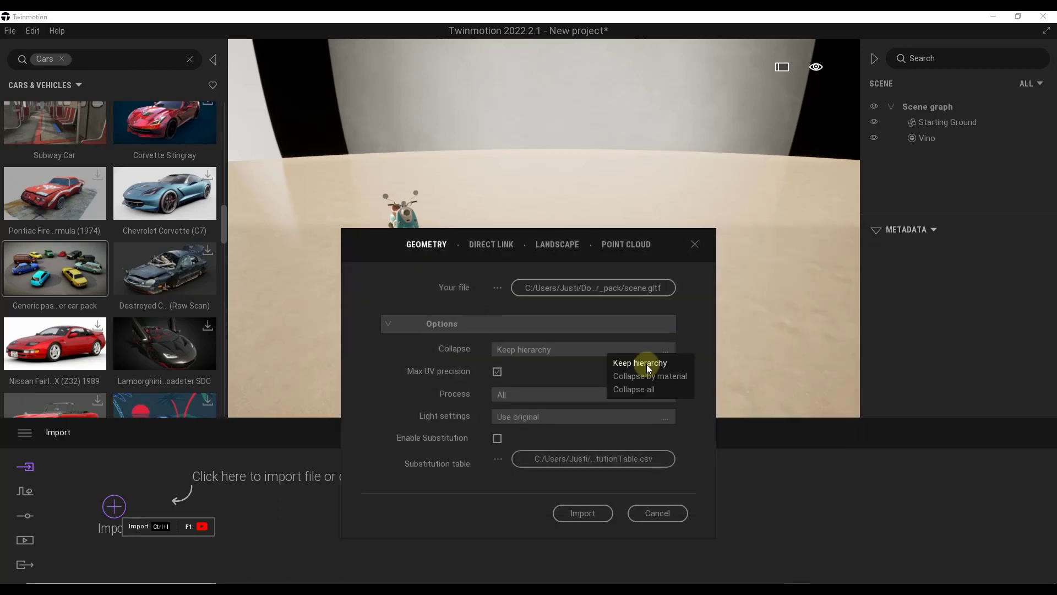
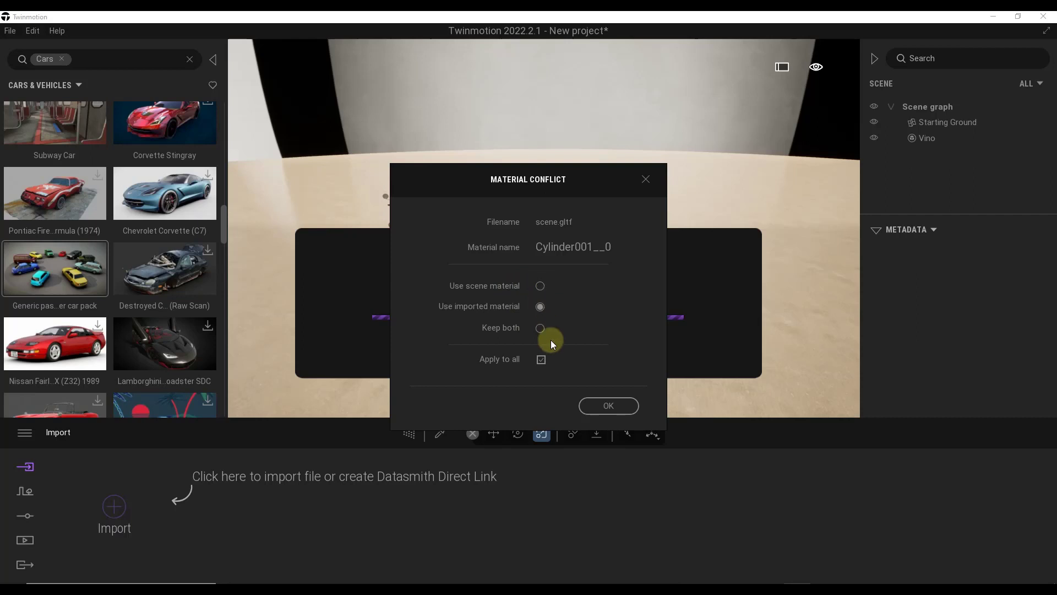
Finish the import using the imported material for all conflicts, and raise the whole scene group by about 0.2
{"action": "left_click", "coordinate": [606, 408]}
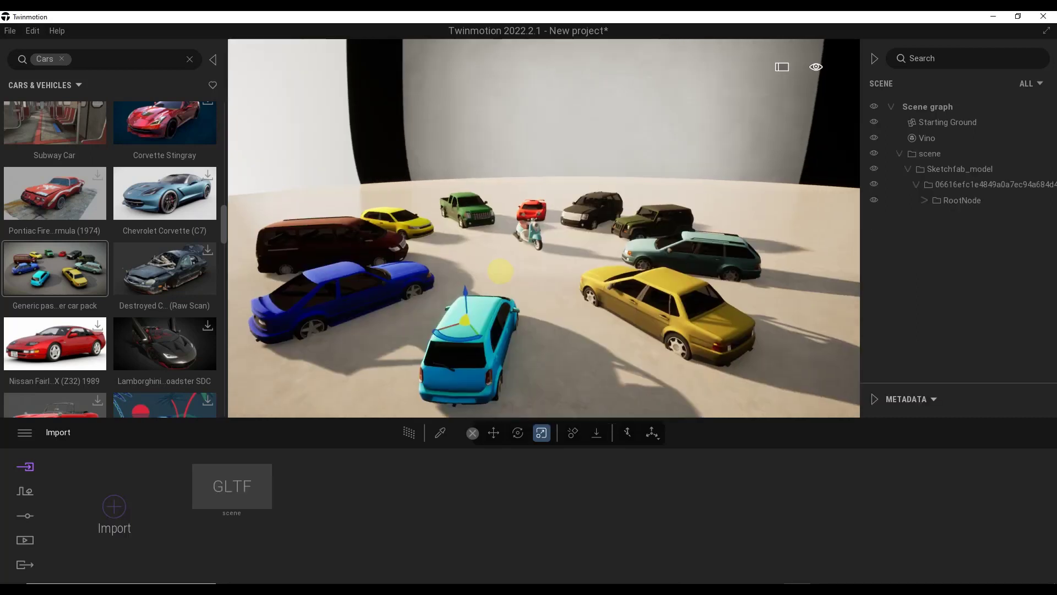
{"action": "middle_click_drag", "start_coordinate": [500, 276], "coordinate": [634, 236]}
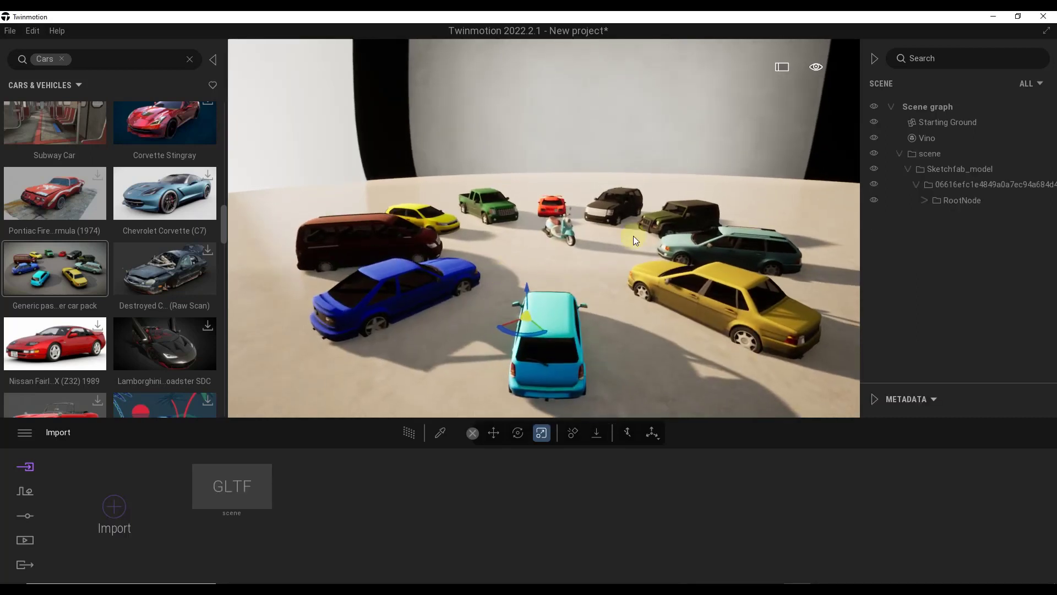
{"action": "left_click", "coordinate": [925, 154]}
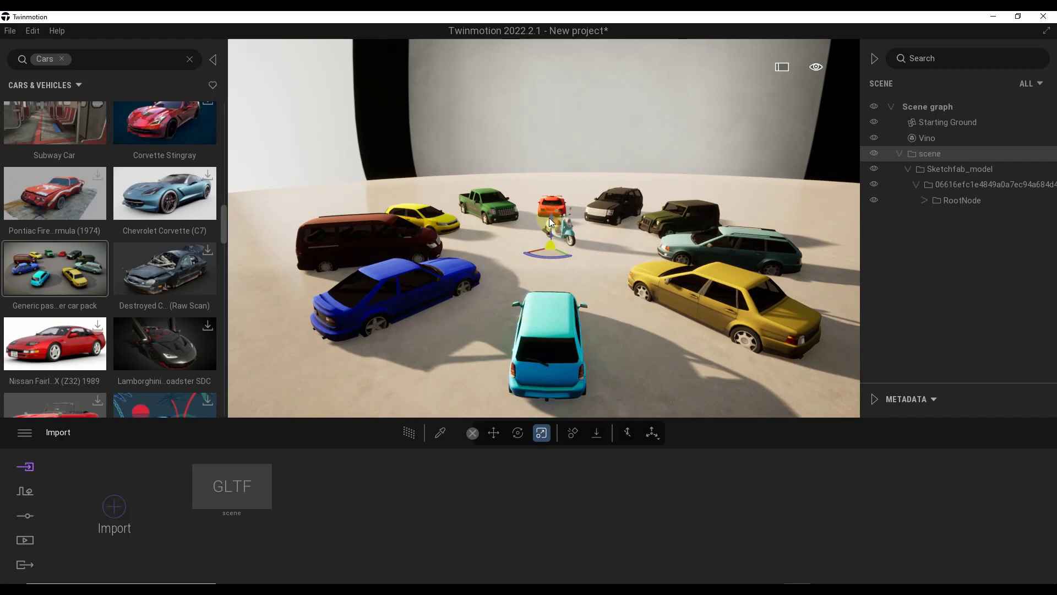
{"action": "left_click_drag", "start_coordinate": [550, 217], "coordinate": [554, 213]}
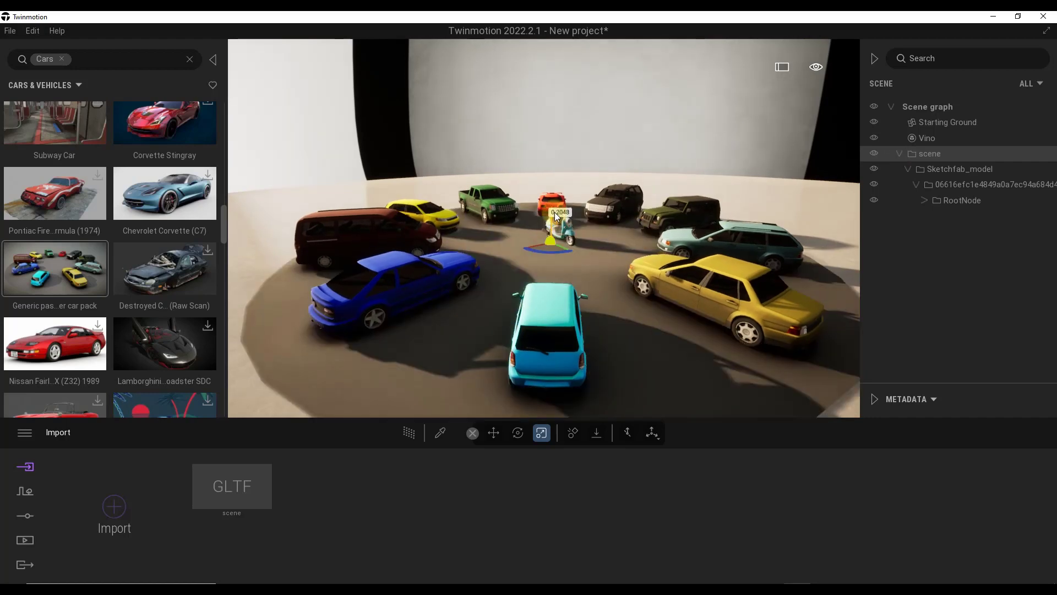
Locate the cyan compact car's glass in the scene graph, collapse Wheel_C001 and select RootNode
{"action": "left_click", "coordinate": [551, 353]}
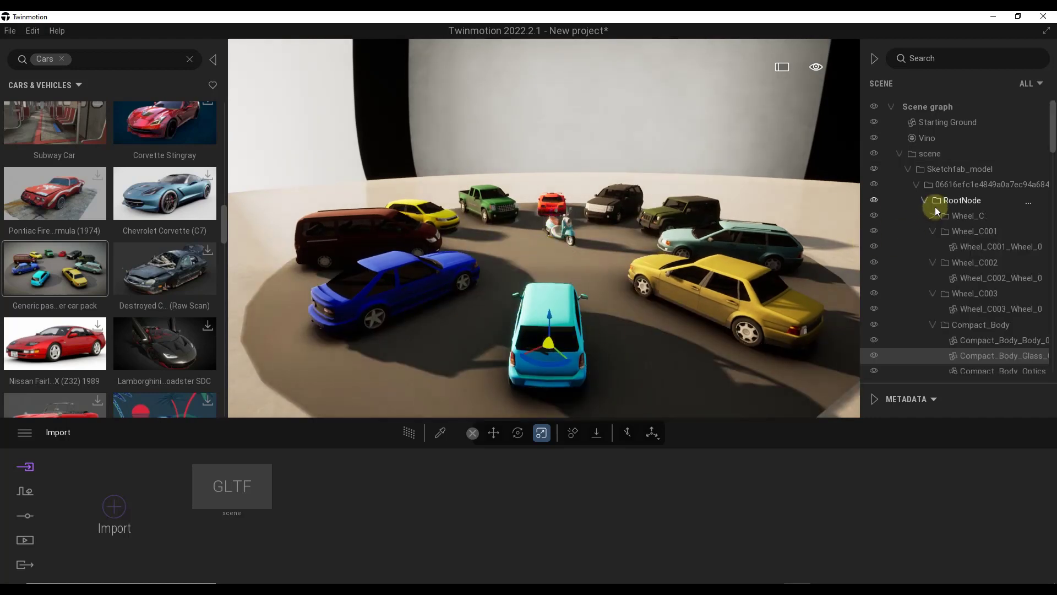
{"action": "left_click", "coordinate": [932, 231]}
{"action": "left_click", "coordinate": [924, 203]}
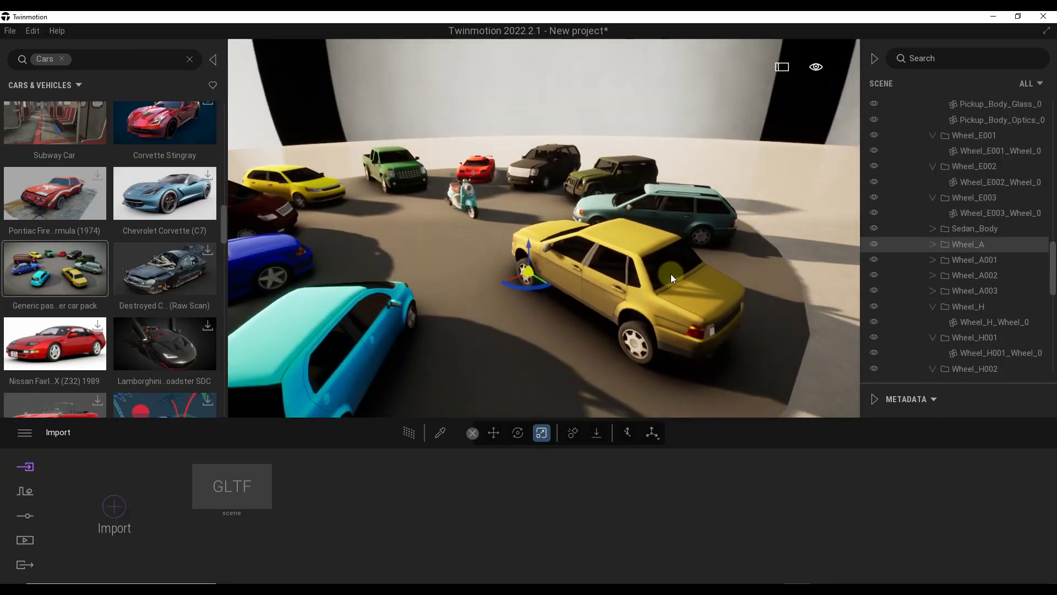
Try to raise the yellow sedan's glass by about 0.16 on its own, and collapse Sedan_Body
{"action": "left_click", "coordinate": [670, 273]}
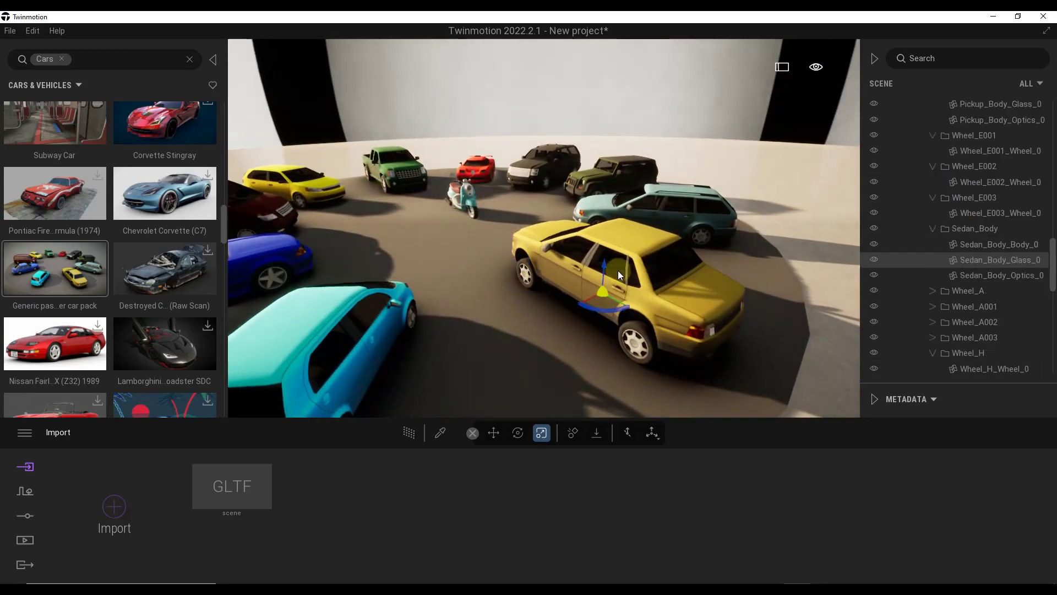
{"action": "mouse_move", "coordinate": [606, 267]}
{"action": "left_mouse_down"}
{"action": "mouse_move", "coordinate": [614, 233]}
{"action": "mouse_move", "coordinate": [607, 258]}
{"action": "left_mouse_up"}
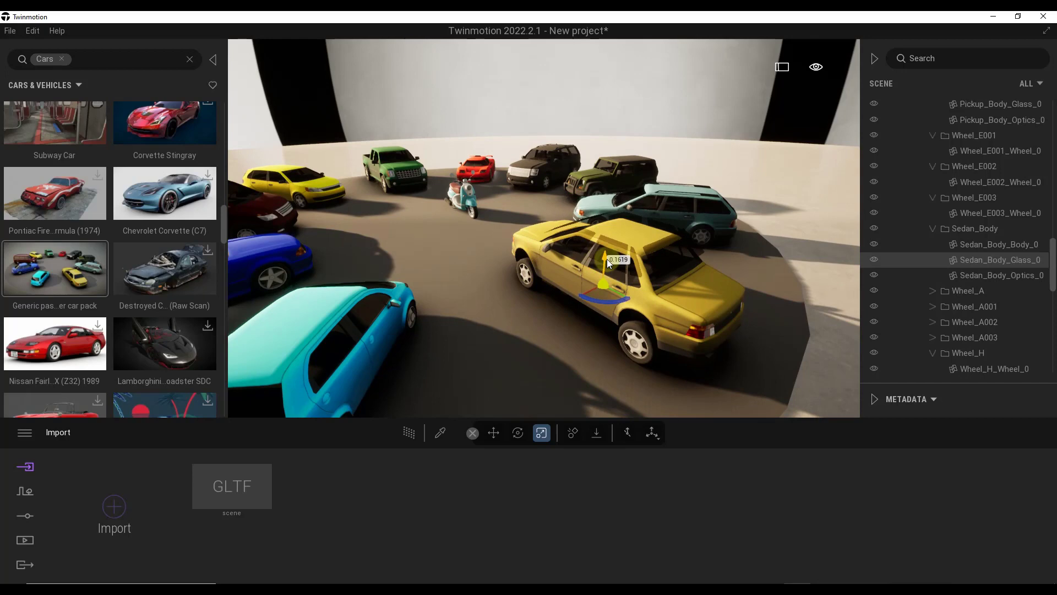
{"action": "left_click", "coordinate": [933, 228]}
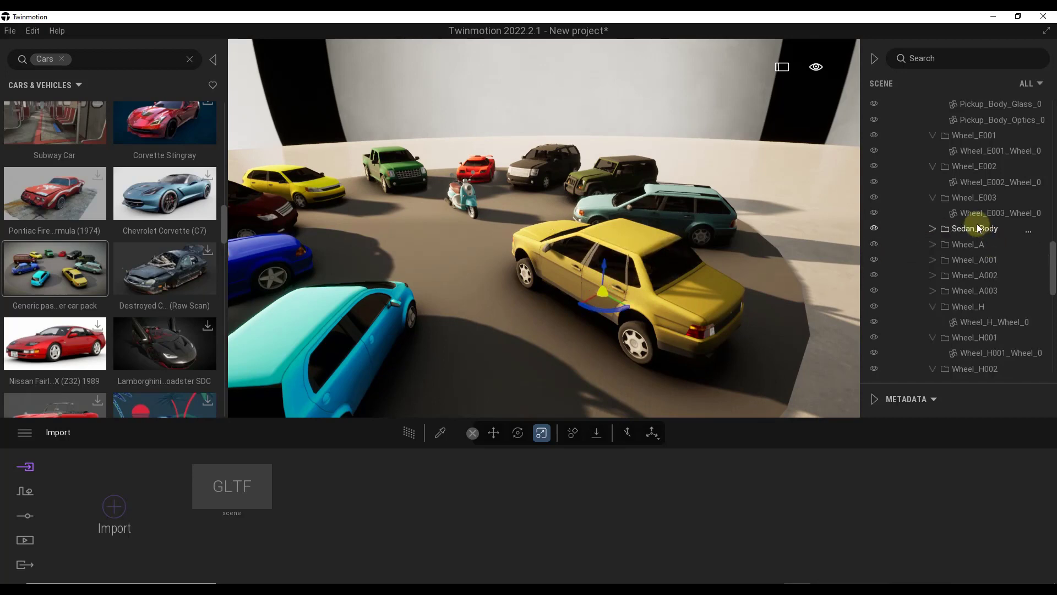
Select the complete yellow sedan in the scene graph, from Sedan_Body through Wheel_A003, with its subfolders collapsed
{"action": "left_click", "coordinate": [682, 314]}
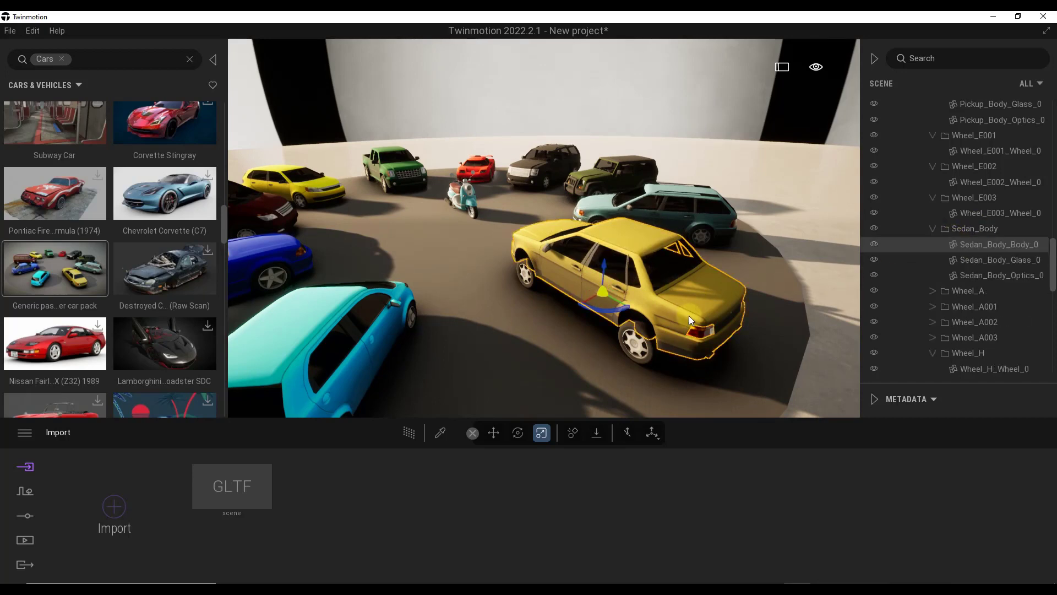
{"action": "left_click", "coordinate": [933, 228]}
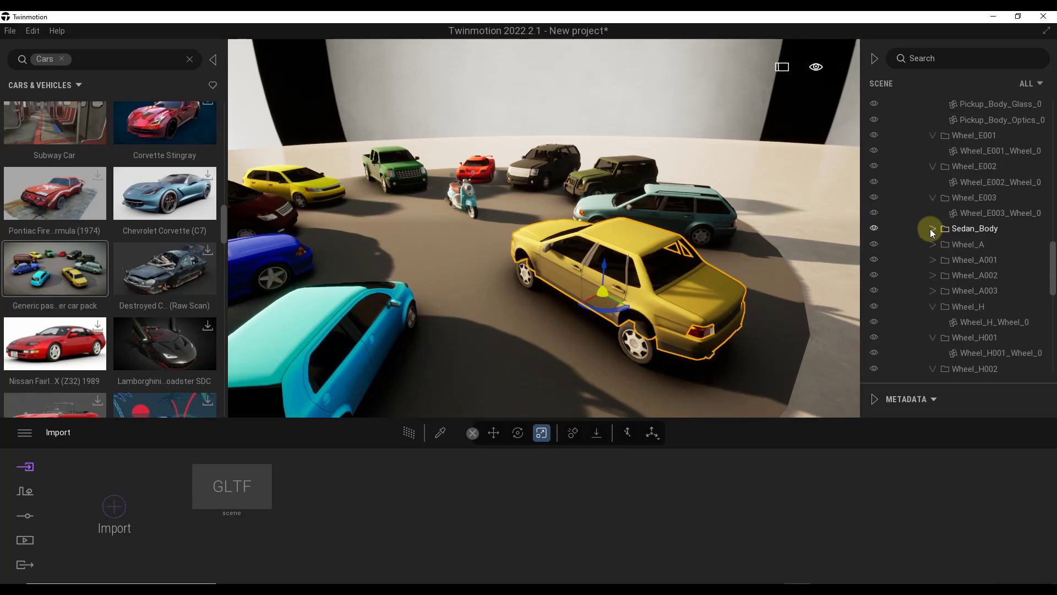
{"action": "left_click", "coordinate": [933, 307]}
{"action": "left_click", "coordinate": [970, 291]}
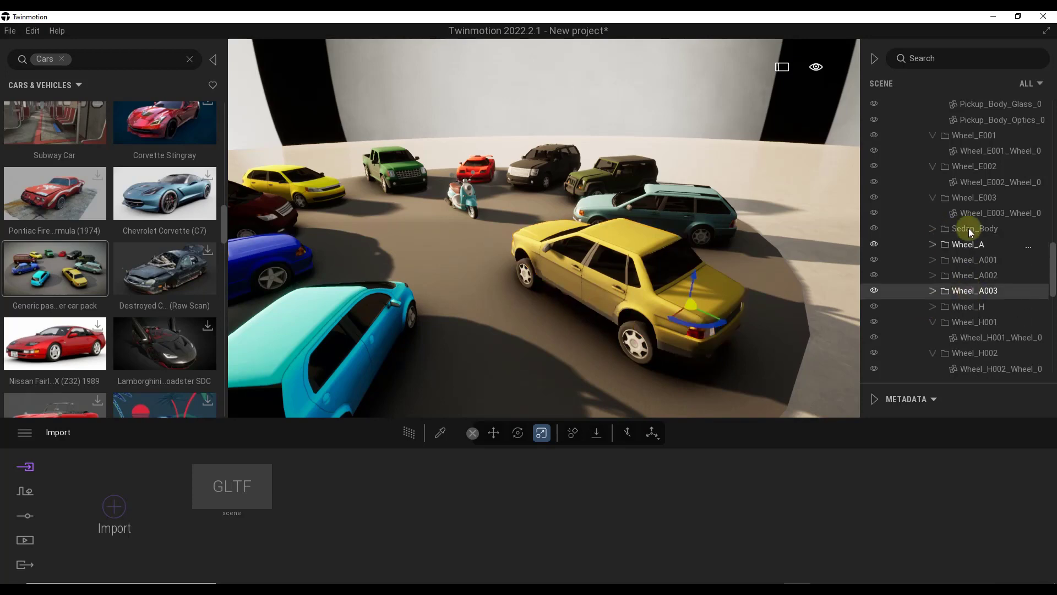
{"action": "left_click", "coordinate": [971, 229], "text": "shift"}
Examine the selected yellow sedan up close from the side and front, and clear the selection
{"action": "middle_click_drag", "start_coordinate": [597, 268], "coordinate": [596, 268], "text": "shift"}
{"action": "mouse_move", "coordinate": [596, 268]}
{"action": "left_mouse_down"}
{"action": "mouse_move", "coordinate": [606, 223]}
{"action": "mouse_move", "coordinate": [603, 268]}
{"action": "left_mouse_up"}
{"action": "right_click_drag", "start_coordinate": [585, 265], "coordinate": [580, 266]}
{"action": "key", "text": "w"}
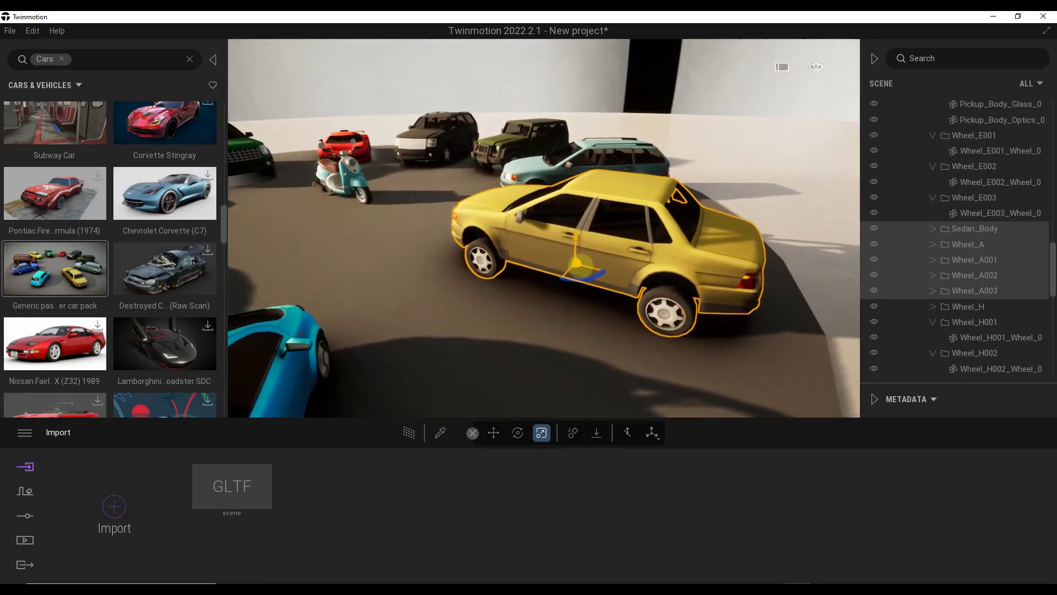
{"action": "mouse_move", "coordinate": [44, 280]}
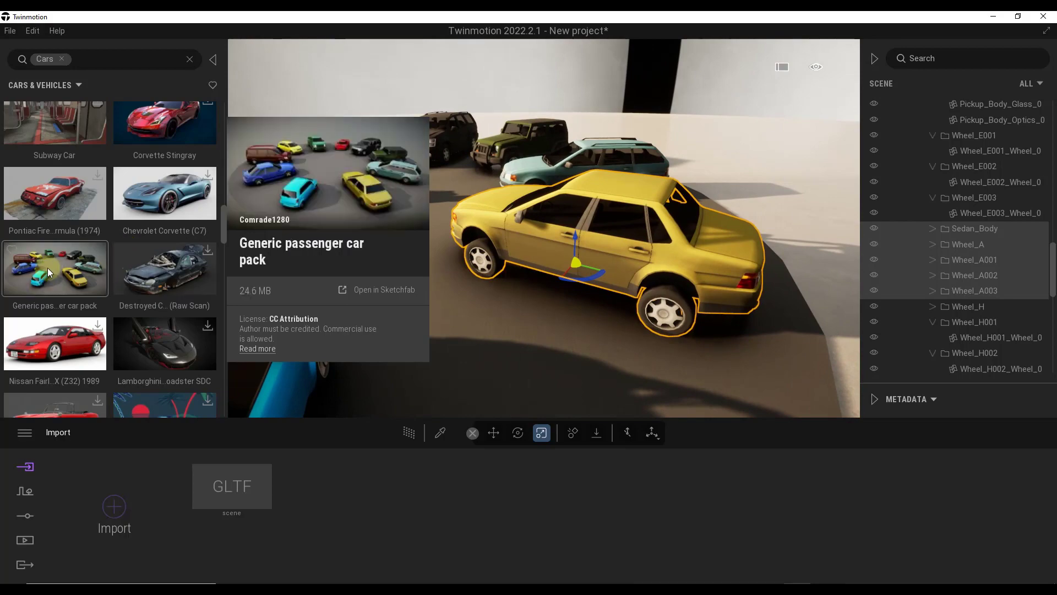
{"action": "right_click_drag", "start_coordinate": [554, 283], "coordinate": [554, 283]}
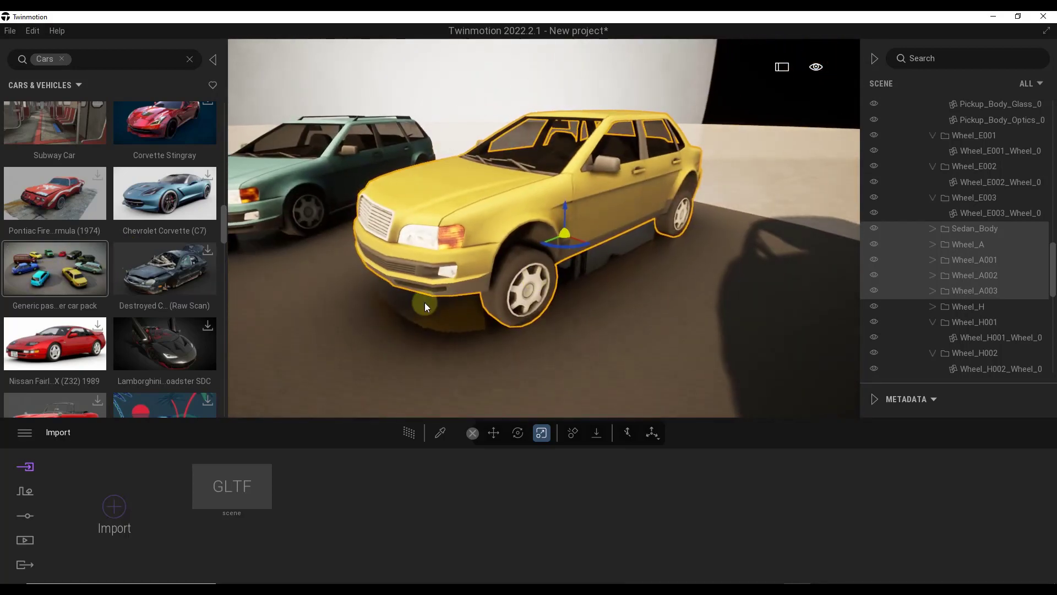
{"action": "left_click", "coordinate": [504, 345]}
{"action": "left_click", "coordinate": [670, 74]}
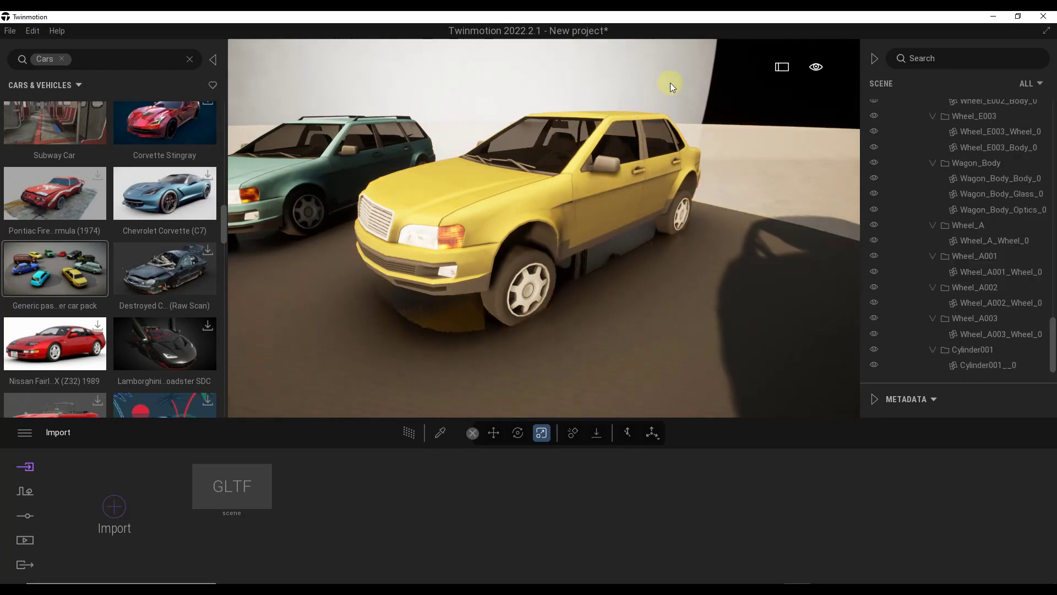
Sample the yellow sedan's materials and set Reflection to 81% on its body and 12% on its wheels
{"action": "left_click", "coordinate": [441, 434]}
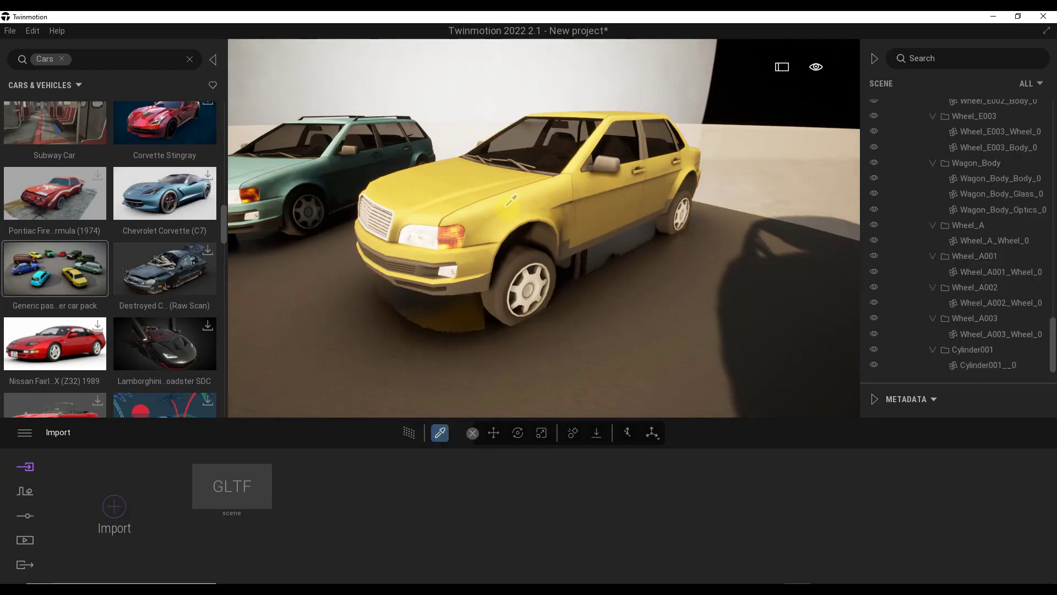
{"action": "left_click", "coordinate": [518, 266]}
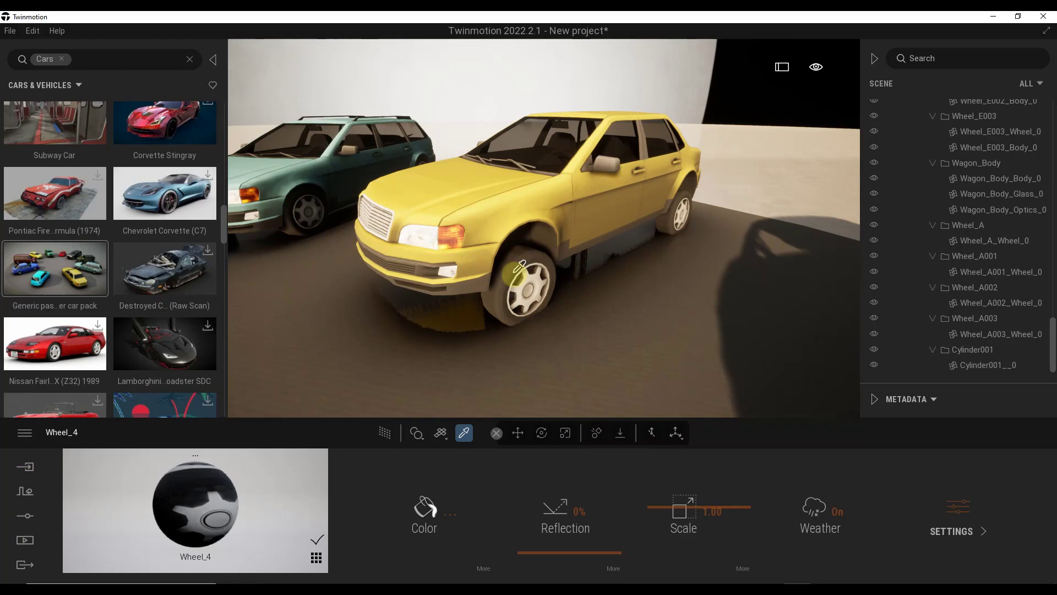
{"action": "left_click", "coordinate": [519, 214]}
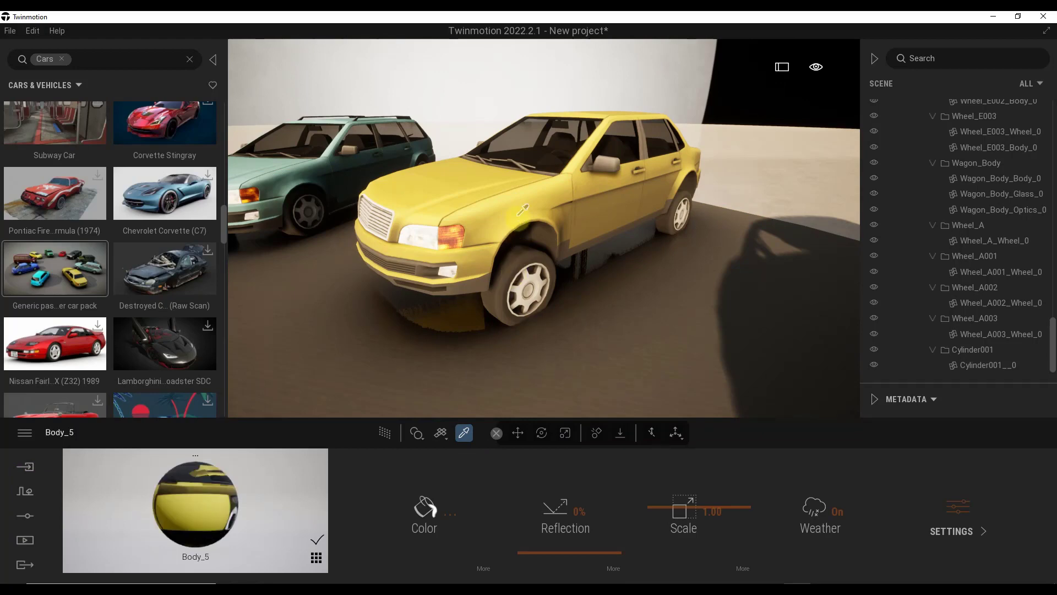
{"action": "left_click_drag", "start_coordinate": [557, 551], "coordinate": [560, 474]}
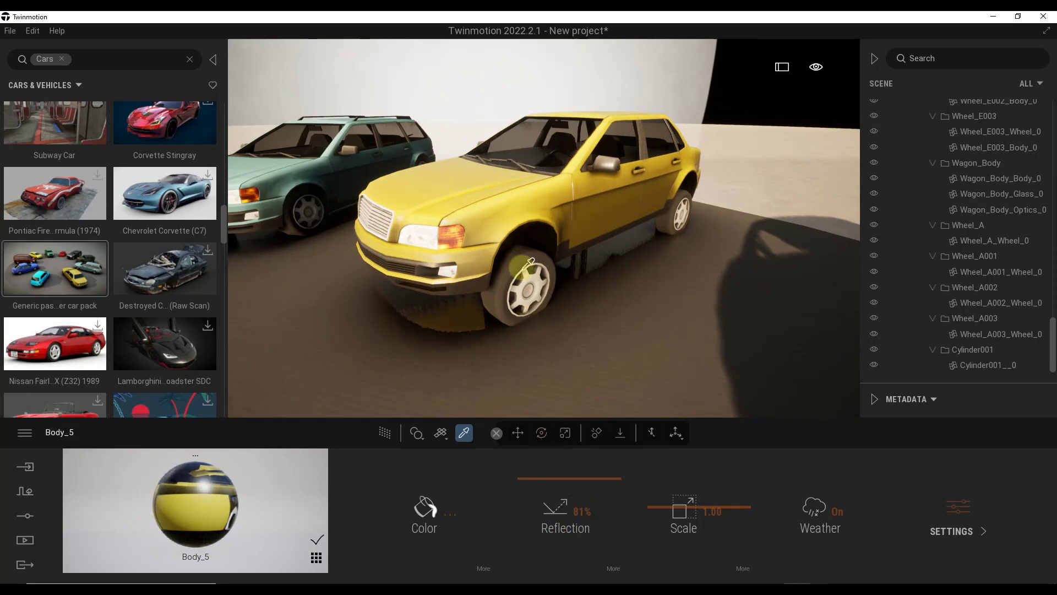
{"action": "left_click", "coordinate": [524, 263]}
{"action": "left_click_drag", "start_coordinate": [554, 548], "coordinate": [567, 508]}
Sample the cyan compact car's body material and set its Reflection to 75%
{"action": "right_click_drag", "start_coordinate": [522, 204], "coordinate": [522, 204]}
{"action": "key", "text": "w"}
{"action": "key", "text": "s"}
{"action": "key", "text": "d"}
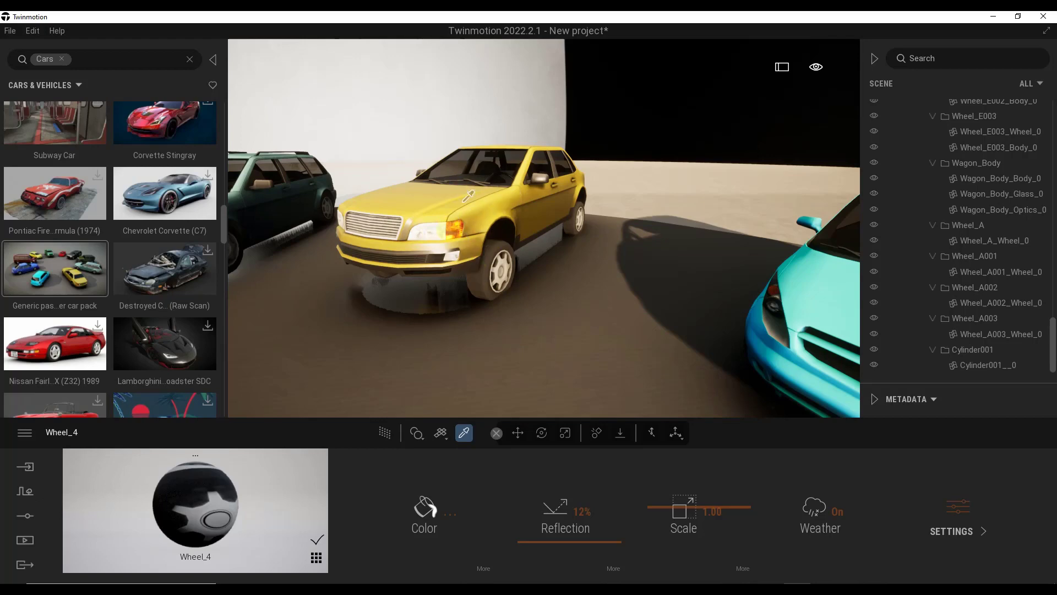
{"action": "right_click_drag", "start_coordinate": [483, 210], "coordinate": [483, 211]}
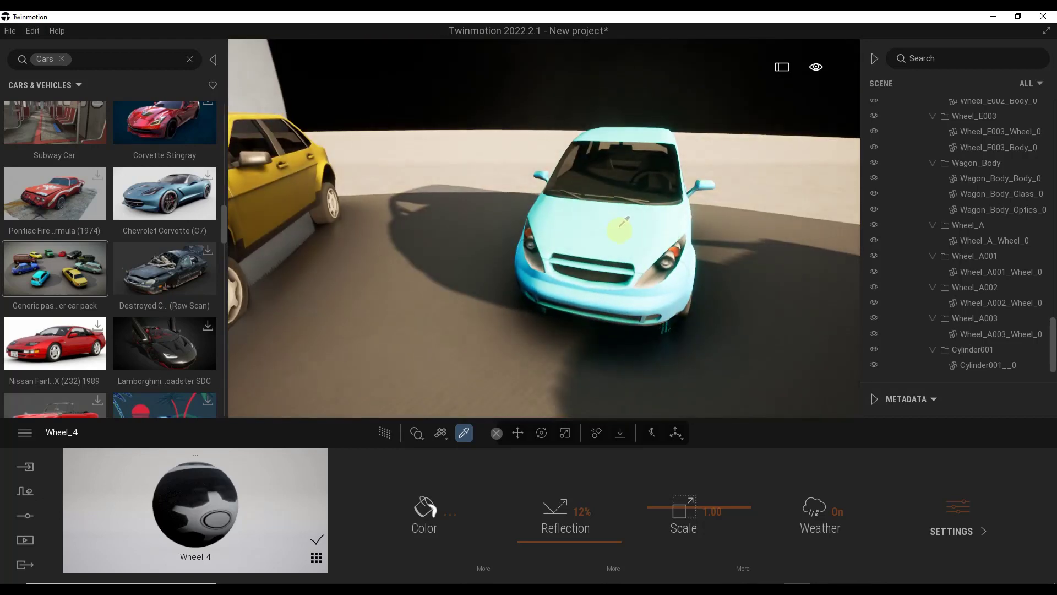
{"action": "left_click", "coordinate": [620, 230]}
{"action": "left_click_drag", "start_coordinate": [569, 511], "coordinate": [566, 491]}
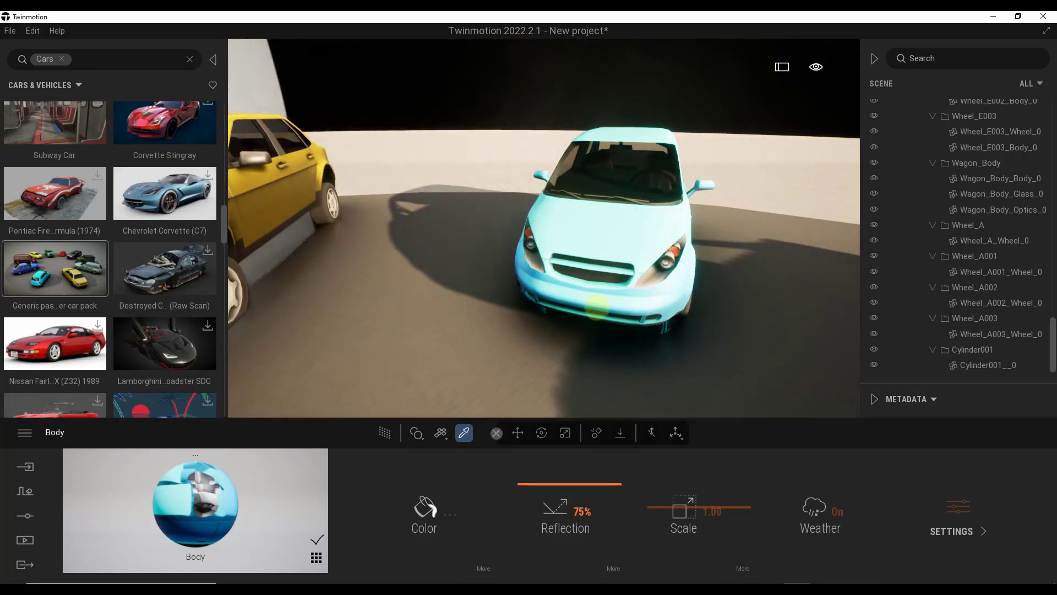